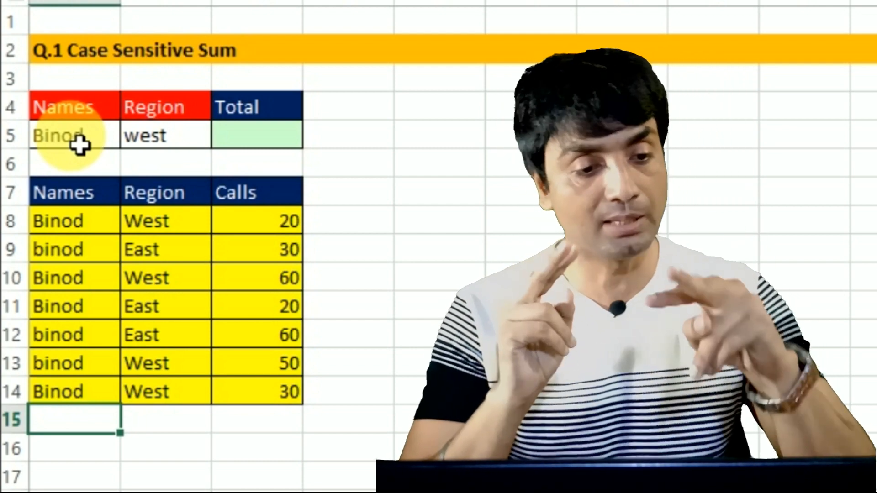
In Total cell C5, start a SUMPRODUCT formula with --EXACT(A5,$A$8:$A$14) as the case-sensitive name condition.
{"action": "left_click", "coordinate": [75, 144]}
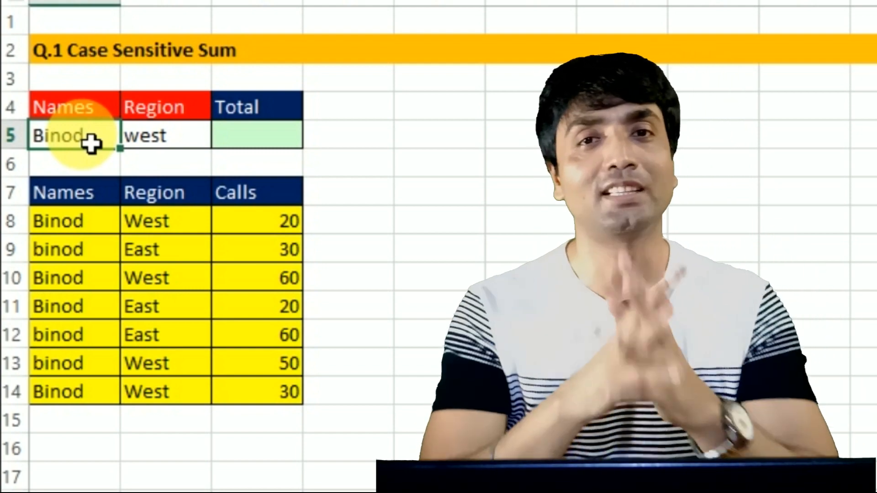
{"action": "left_click", "coordinate": [250, 149]}
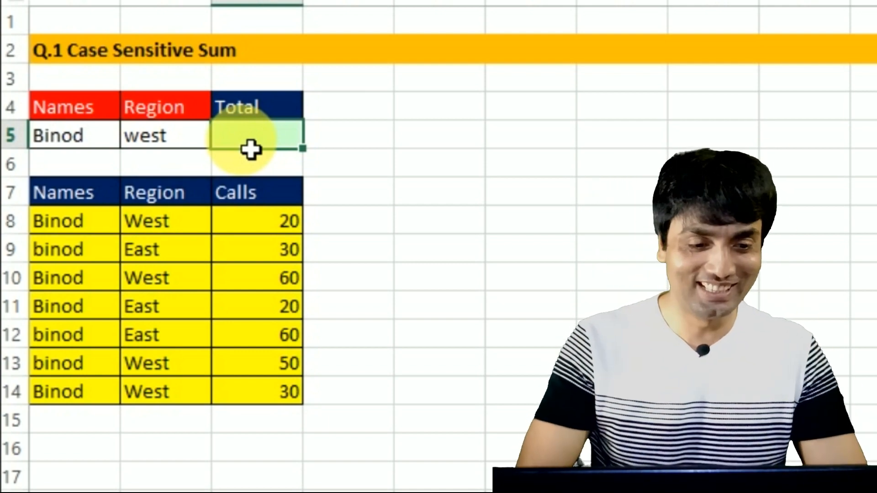
{"action": "type", "text": "="}
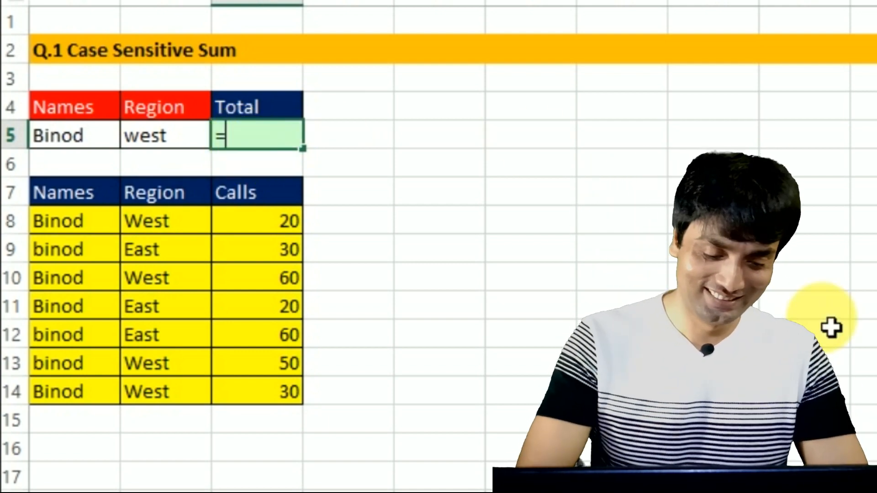
{"action": "type", "text": "sumpr"}
{"action": "key", "text": "Tab"}
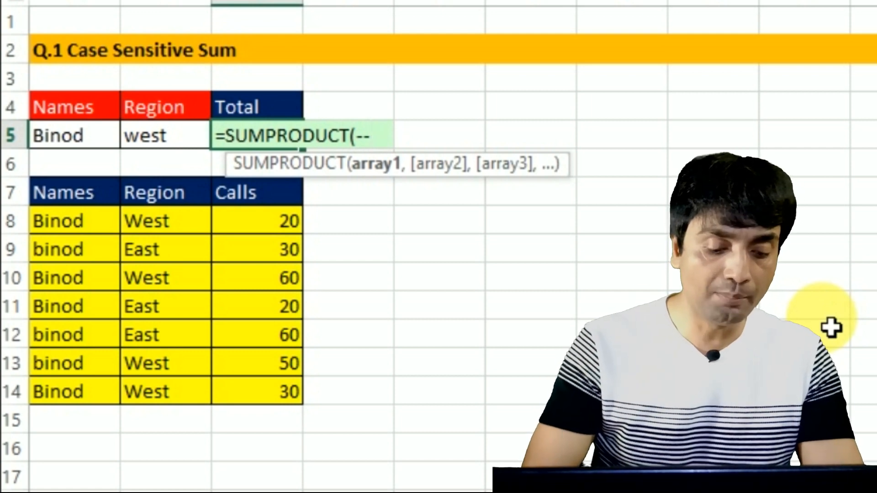
{"action": "type", "text": "EXACT("}
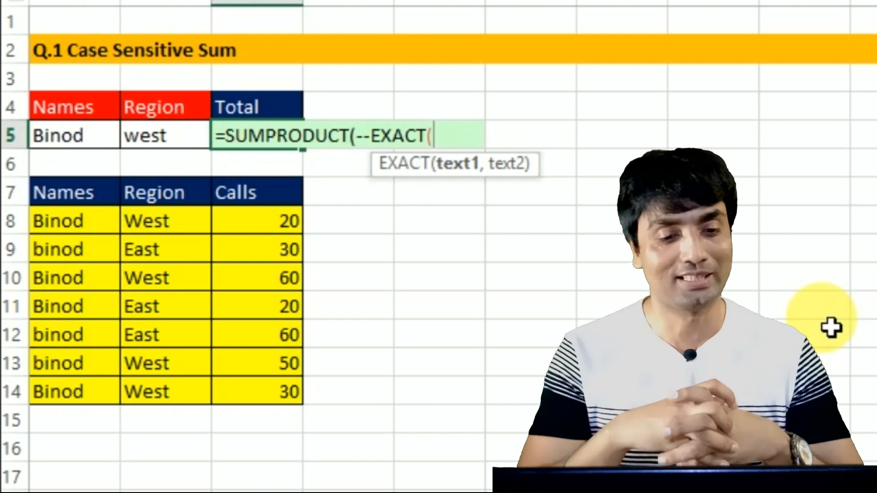
{"action": "left_click", "coordinate": [84, 151]}
{"action": "type", "text": ","}
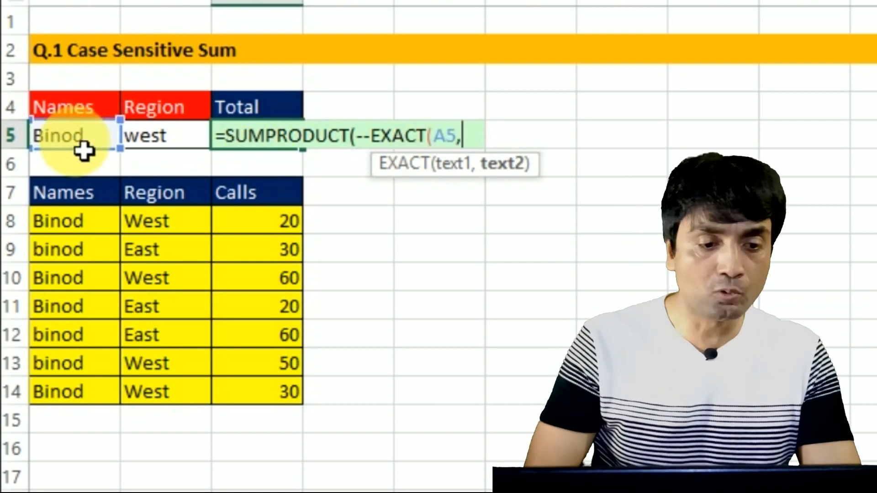
{"action": "left_click_drag", "start_coordinate": [73, 231], "coordinate": [64, 392]}
{"action": "key", "text": "F4"}
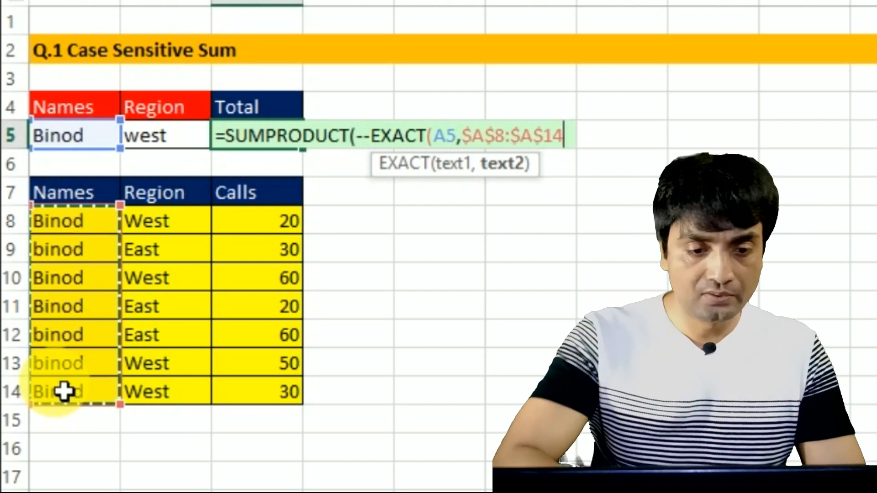
{"action": "type", "text": ")"}
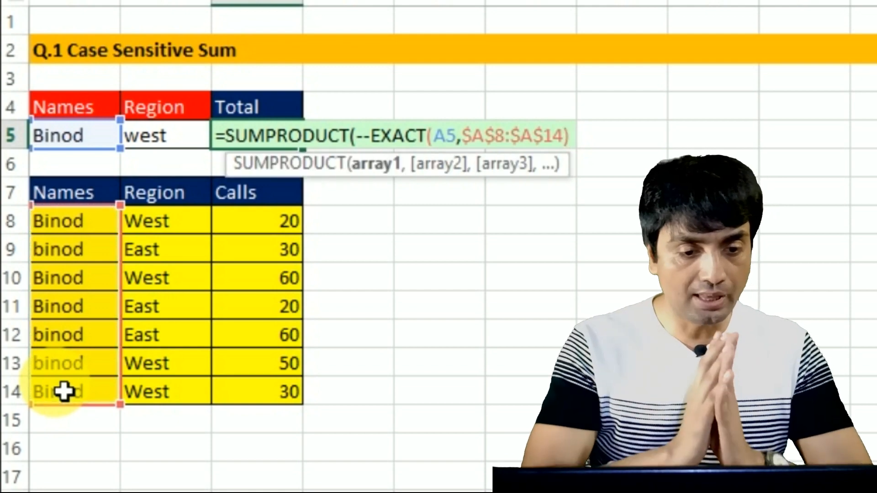
Add the region condition --($B$8:$B$14=B5) as the second array of the SUMPRODUCT formula.
{"action": "type", "text": ",--("}
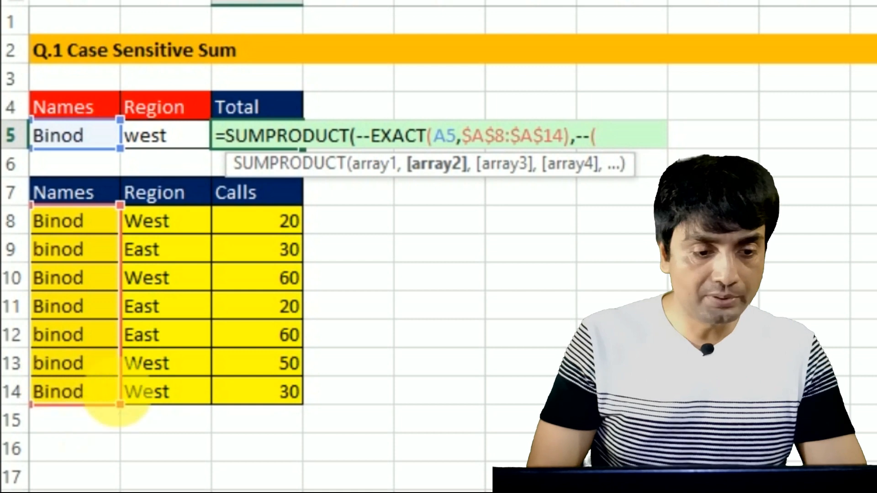
{"action": "left_click_drag", "start_coordinate": [160, 231], "coordinate": [161, 400]}
{"action": "key", "text": "F4"}
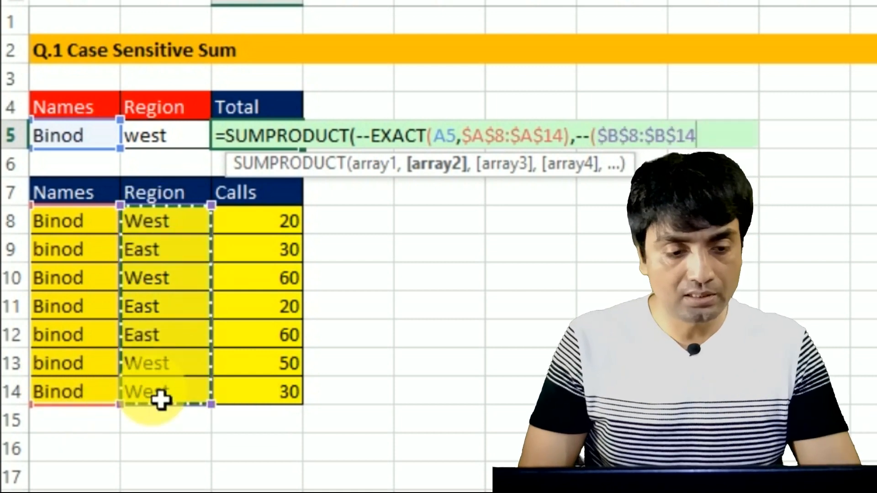
{"action": "type", "text": "="}
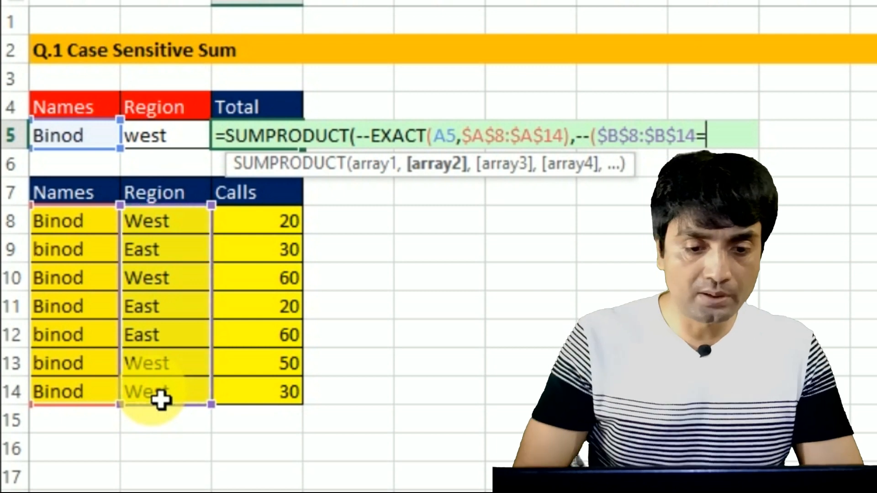
{"action": "left_click", "coordinate": [183, 150]}
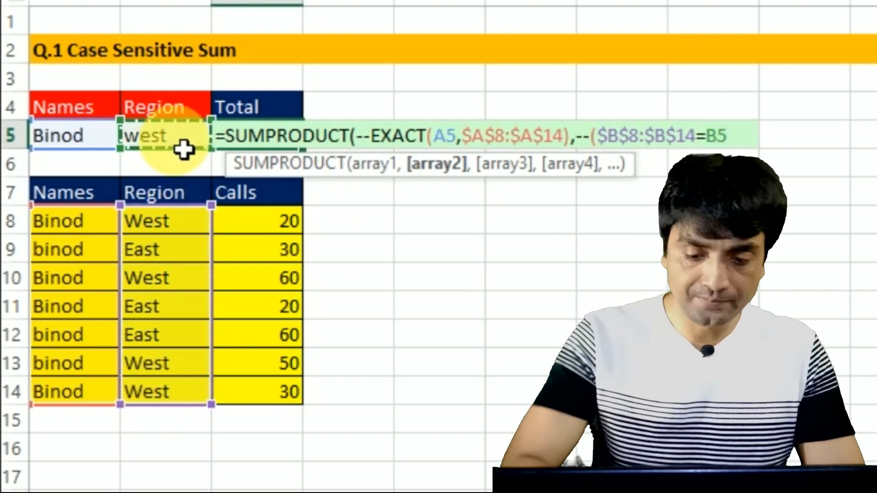
{"action": "type", "text": ")"}
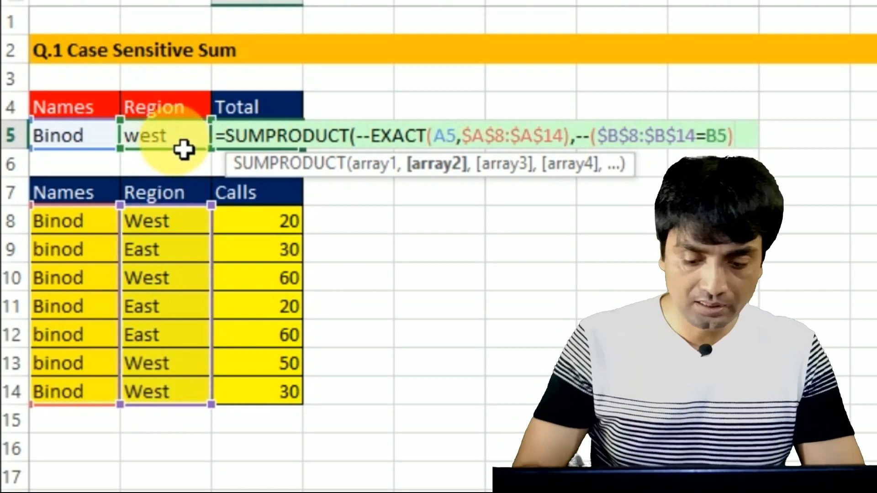
Add the Calls range C8:C14 as the third array, complete the formula in C5, and reopen it for review.
{"action": "type", "text": ","}
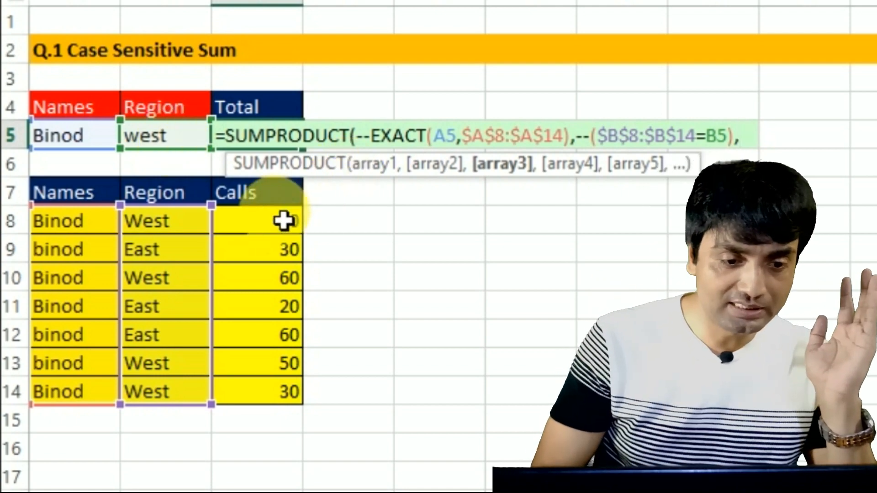
{"action": "left_click_drag", "start_coordinate": [283, 222], "coordinate": [264, 407]}
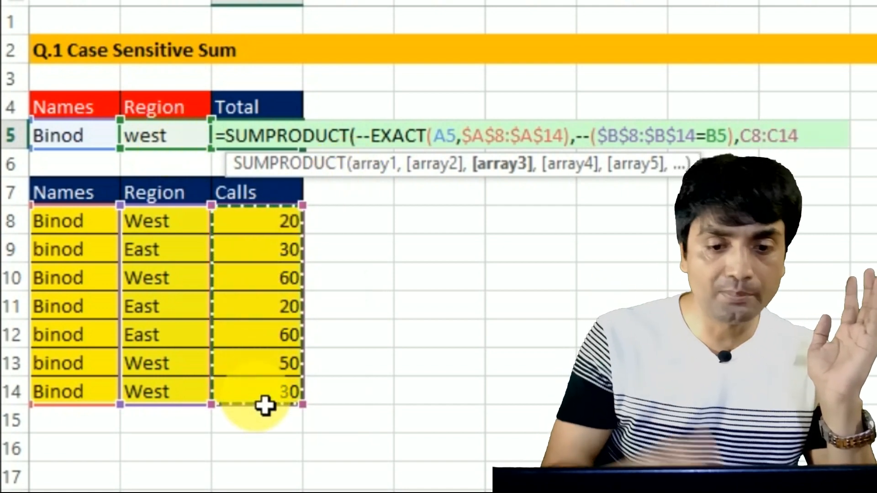
{"action": "type", "text": ")"}
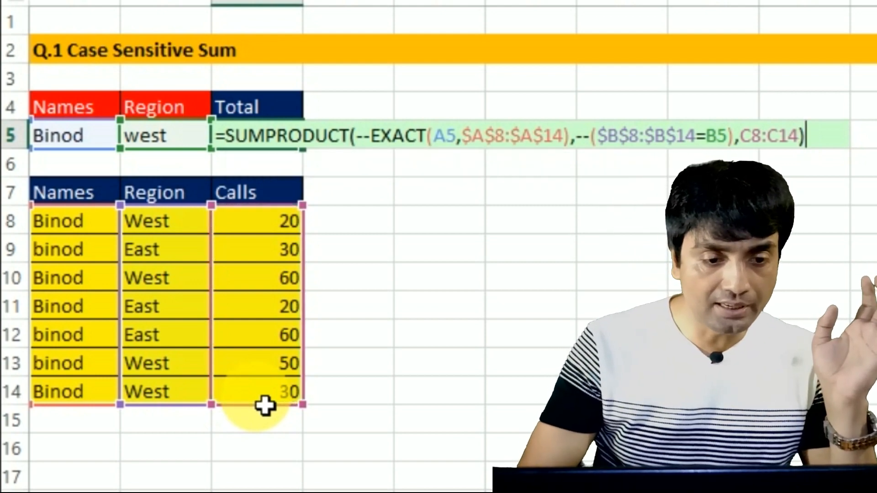
{"action": "key", "text": "Return"}
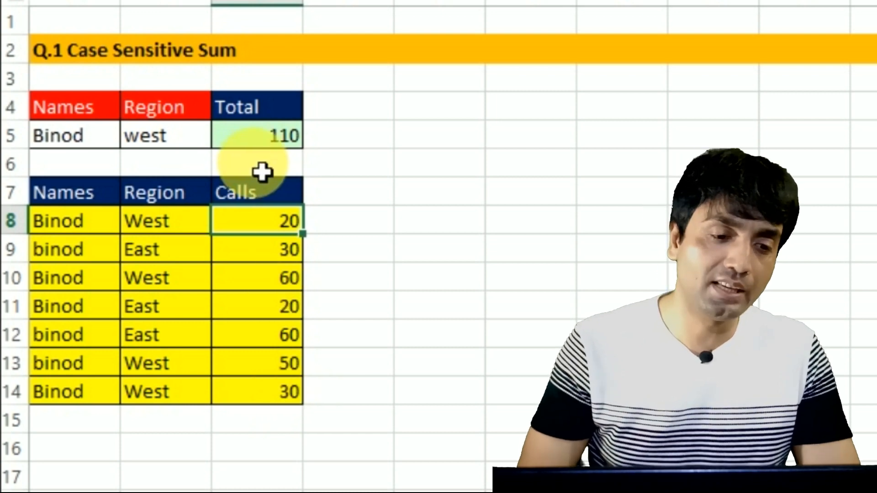
{"action": "left_click", "coordinate": [273, 150]}
{"action": "double_click", "coordinate": [274, 151]}
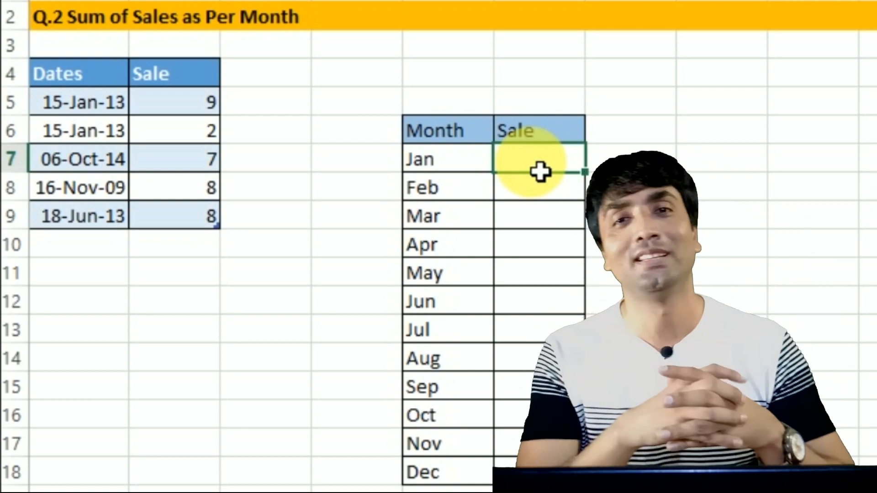
In the Jan Sale cell, start the formula =SUM(IF(TEXT($A$5:$A$9,"mmm")= to extract months from the dates.
{"action": "type", "text": "=SUM("}
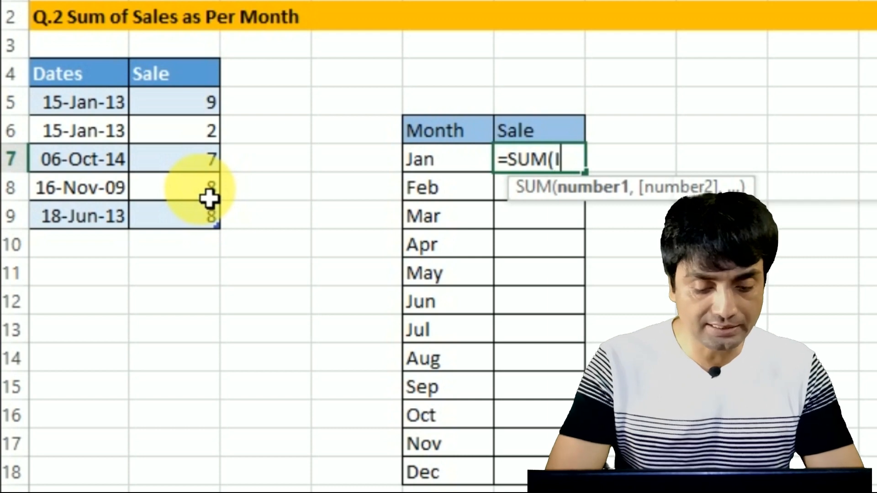
{"action": "type", "text": "IF("}
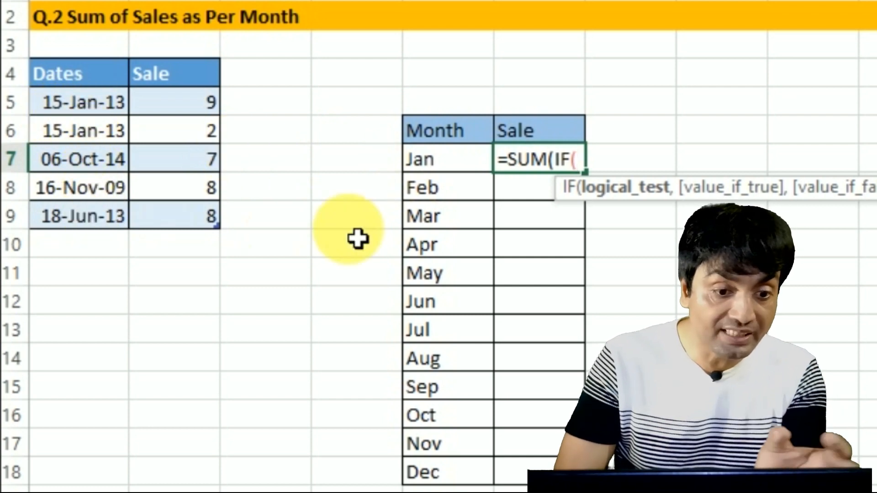
{"action": "type", "text": "TEX"}
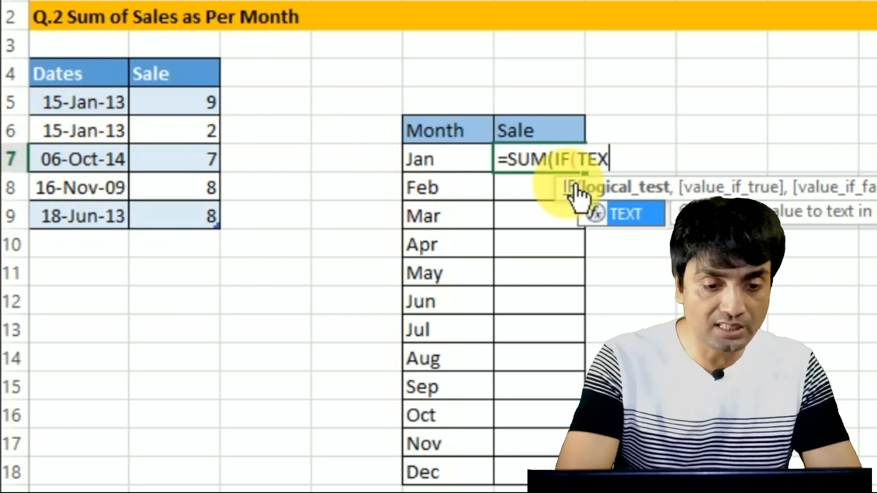
{"action": "type", "text": "T("}
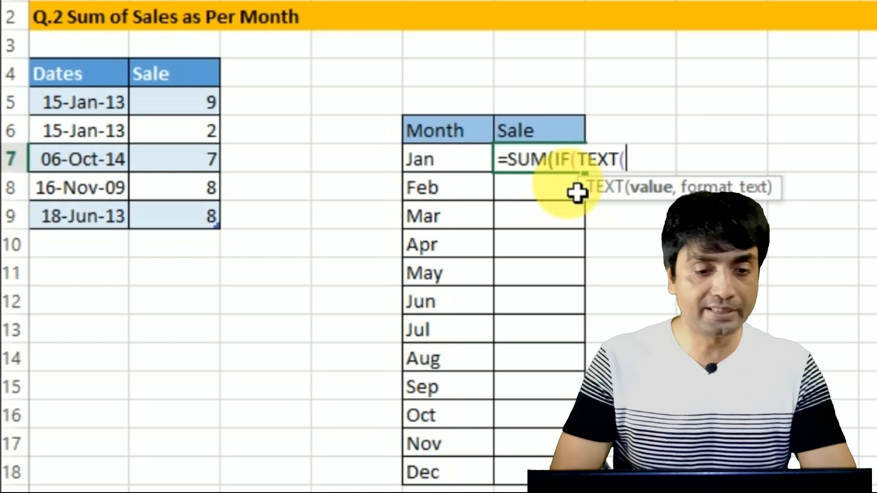
{"action": "left_click", "coordinate": [85, 114]}
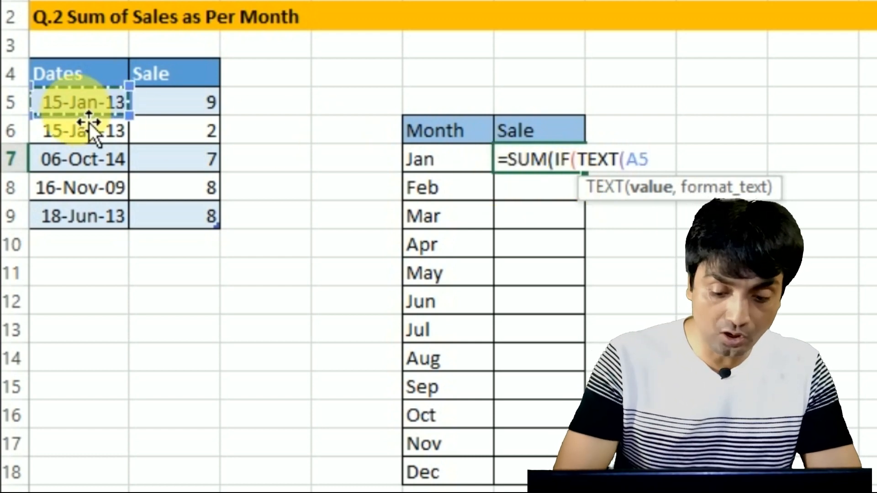
{"action": "type", "text": ",\"MM"}
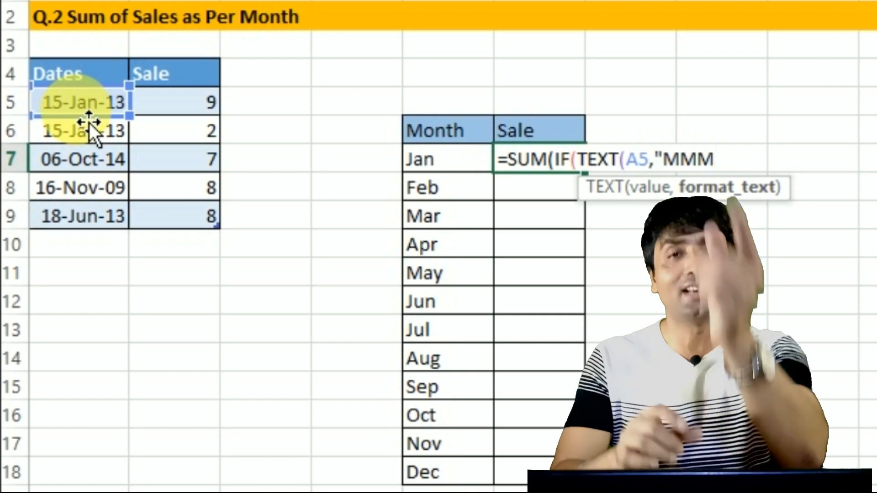
{"action": "type", "text": "M"}
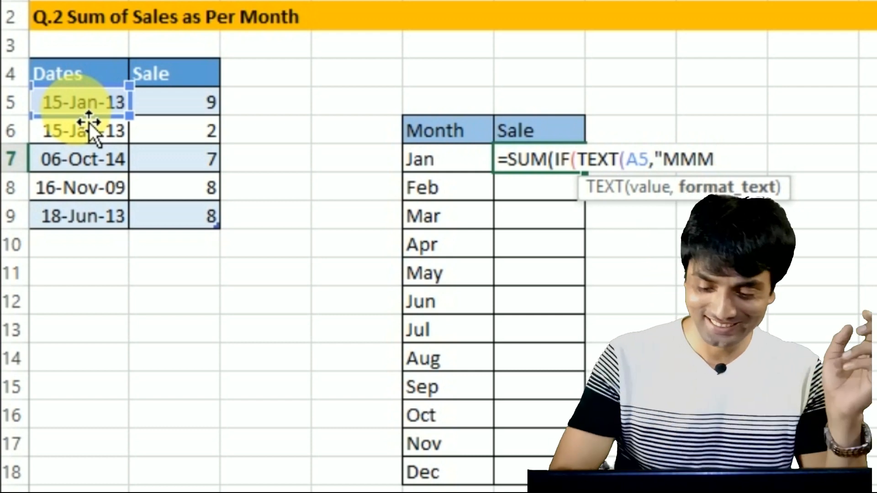
{"action": "type", "text": "\""}
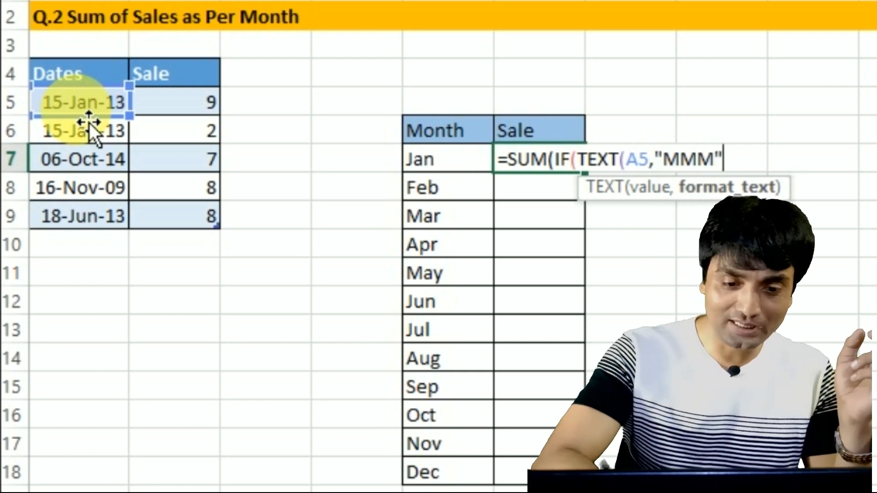
{"action": "type", "text": ")="}
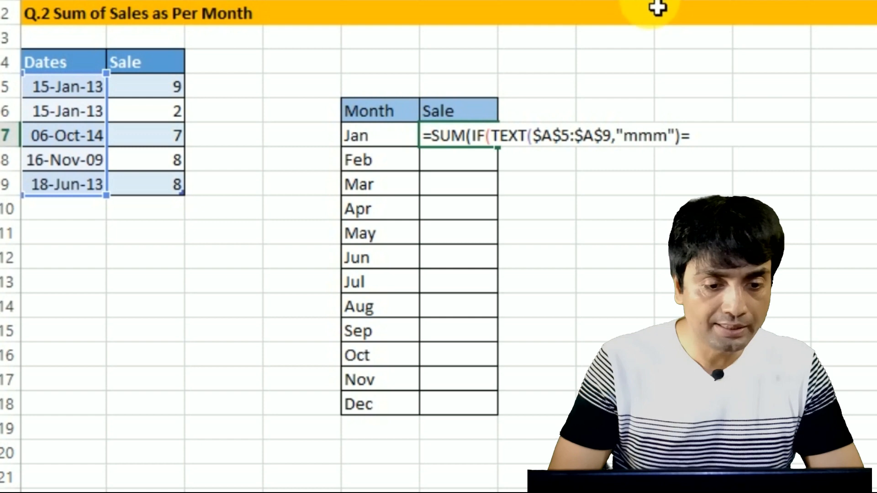
Compare the months with E7, return the table's Sale column when they match, and enter the SUM(IF) formula as an array formula.
{"action": "left_click", "coordinate": [373, 137]}
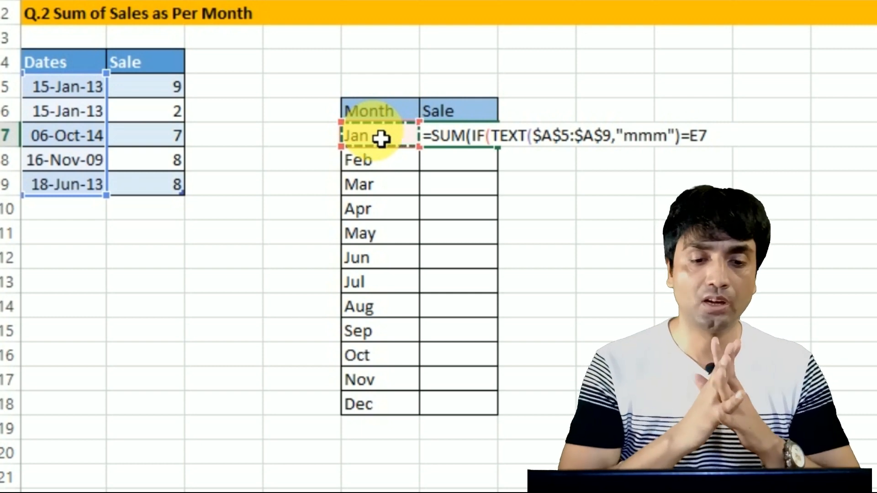
{"action": "type", "text": ","}
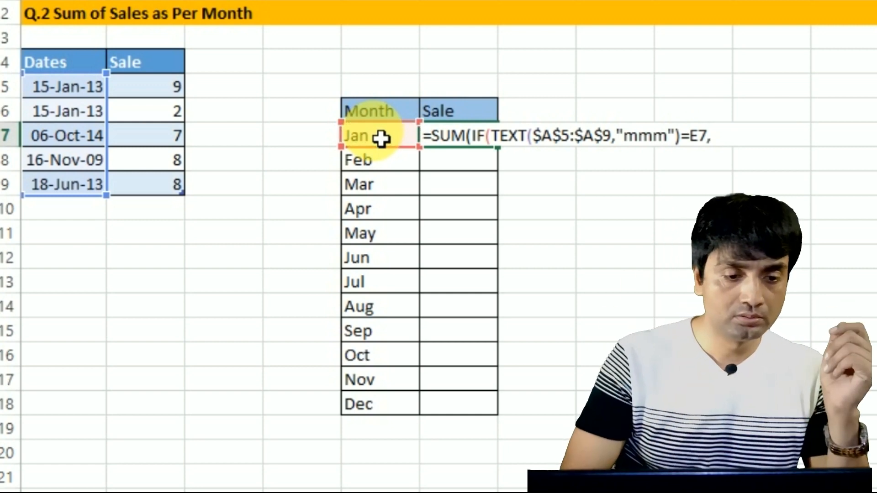
{"action": "left_click", "coordinate": [172, 92]}
{"action": "left_click_drag", "start_coordinate": [172, 91], "coordinate": [178, 191]}
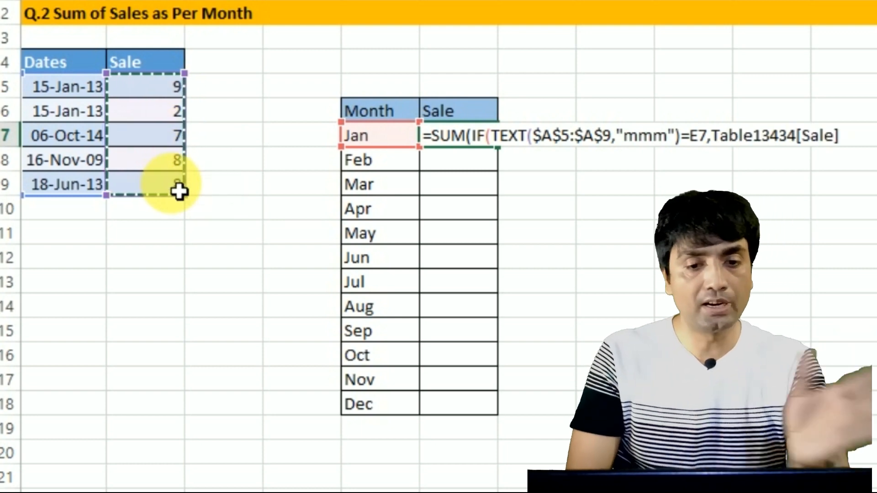
{"action": "type", "text": "))"}
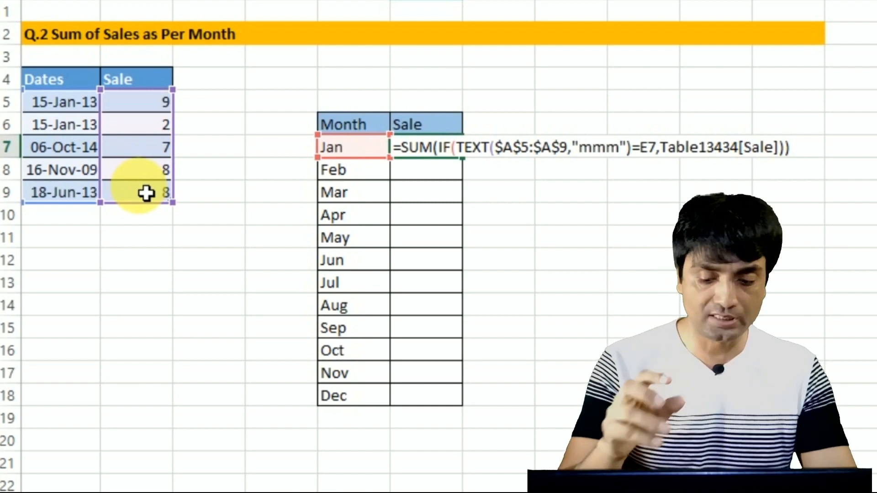
{"action": "key", "text": "ctrl+shift+Return"}
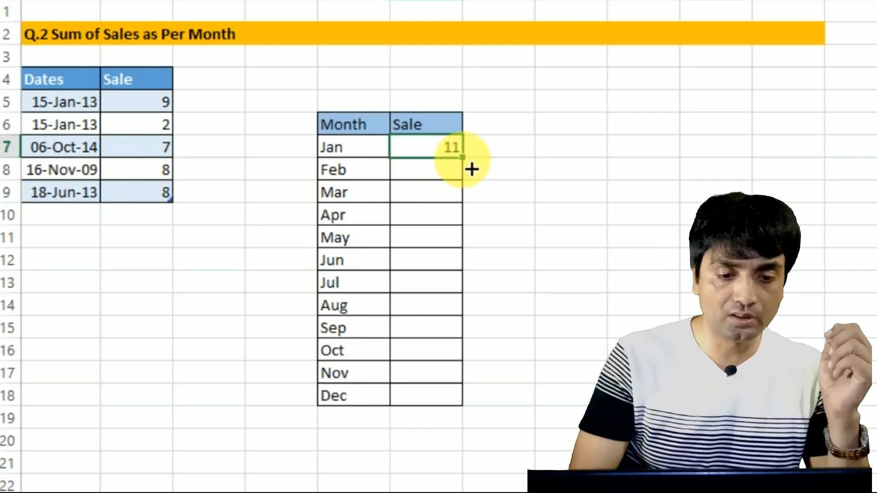
Fill the Jan Sale formula down through the Dec row and reopen the Jan formula for review.
{"action": "left_click_drag", "start_coordinate": [472, 169], "coordinate": [454, 419]}
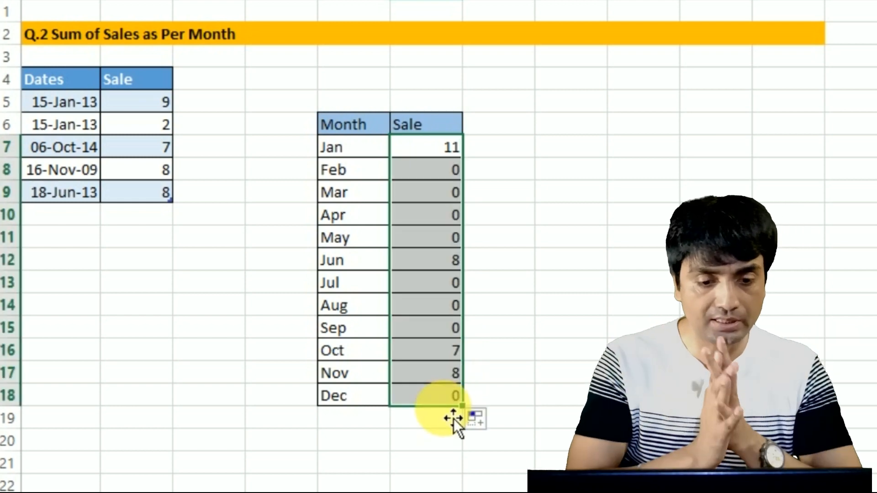
{"action": "left_click", "coordinate": [427, 156]}
{"action": "left_click_drag", "start_coordinate": [427, 156], "coordinate": [182, 111]}
{"action": "left_click", "coordinate": [185, 111]}
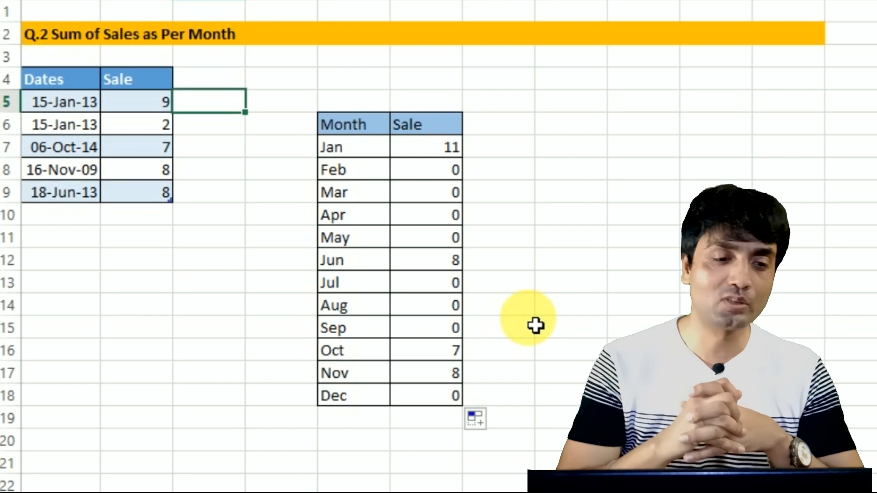
{"action": "double_click", "coordinate": [446, 155]}
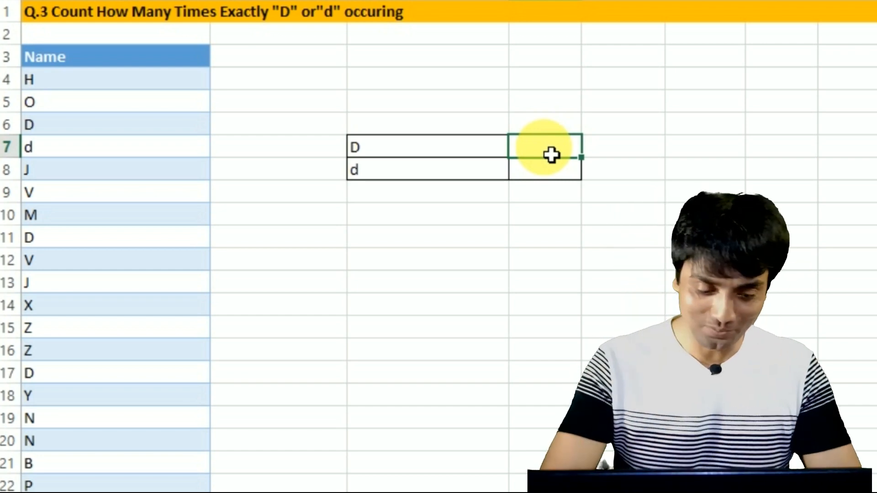
In the count cell beside "D", start the formula =SUMPRODUCT(--EXACT( for a case-sensitive comparison.
{"action": "type", "text": "=SUMPRO"}
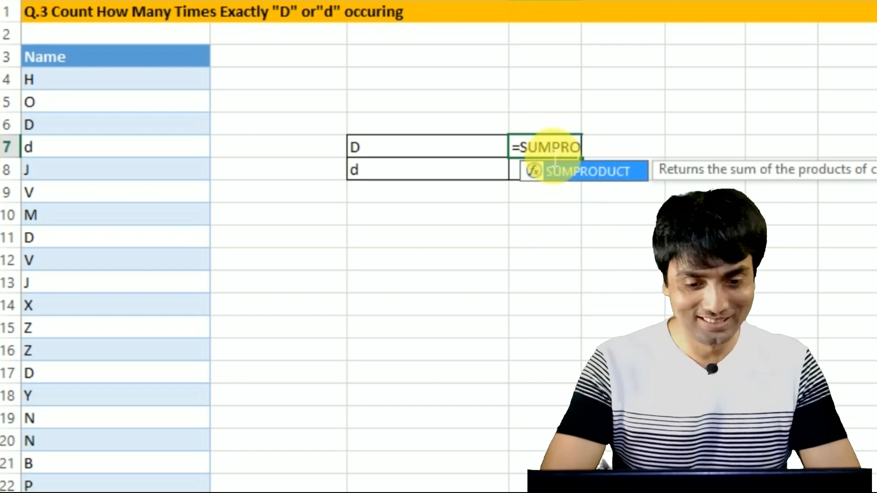
{"action": "key", "text": "Tab"}
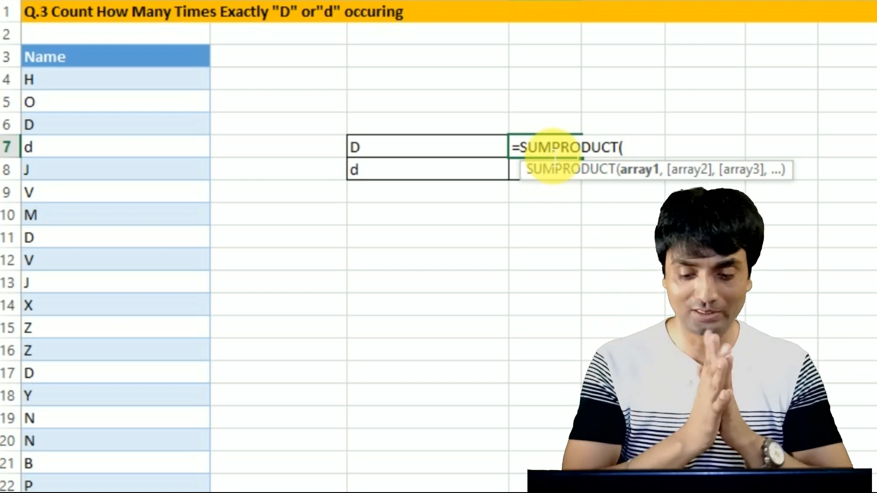
{"action": "type", "text": "--EXC"}
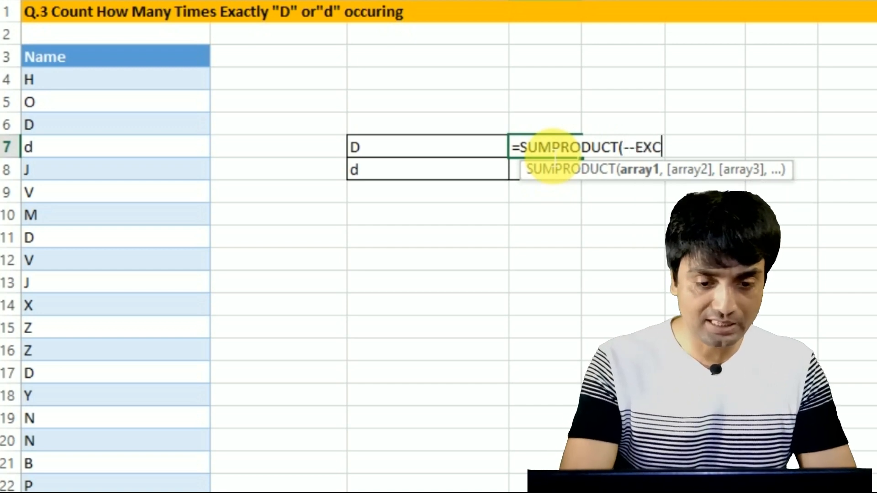
{"action": "key", "text": "BackSpace"}
{"action": "type", "text": "ACT("}
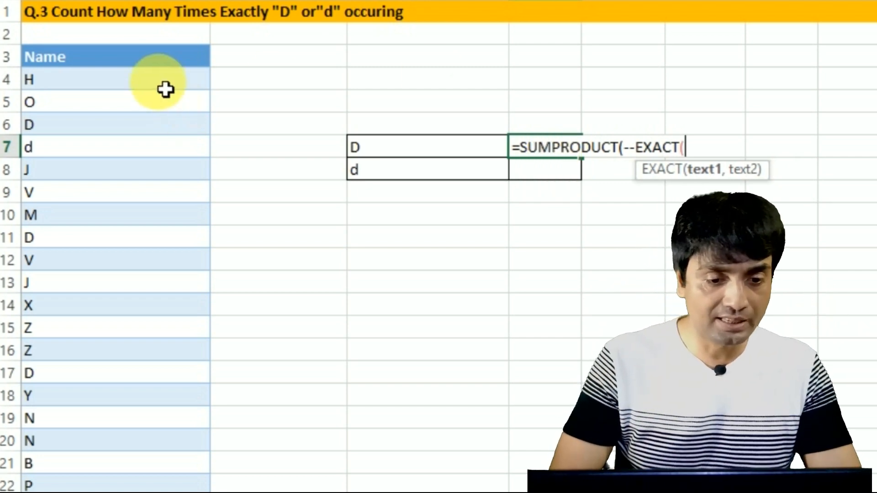
Use the table's Name column as the first EXACT text and C7 as the second, and complete the formula.
{"action": "left_click", "coordinate": [133, 87]}
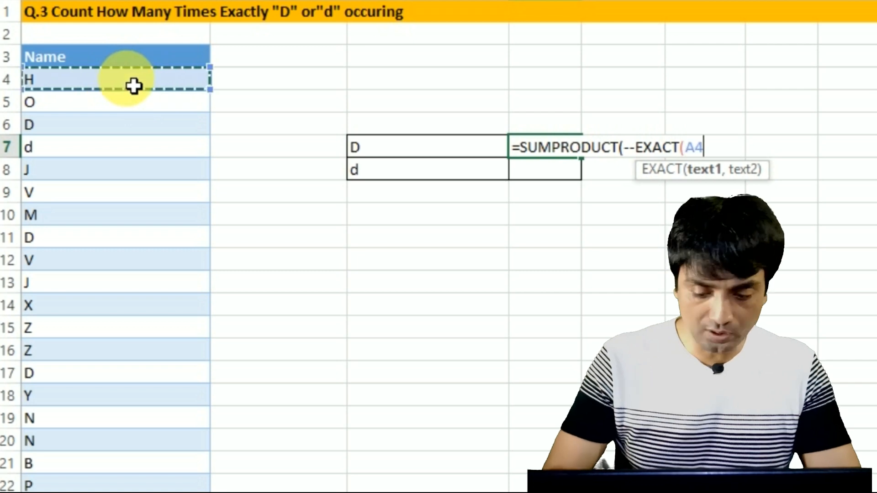
{"action": "key", "text": "ctrl+shift+Down"}
{"action": "scroll", "coordinate": [133, 87], "scroll_direction": "up", "scroll_amount": 6}
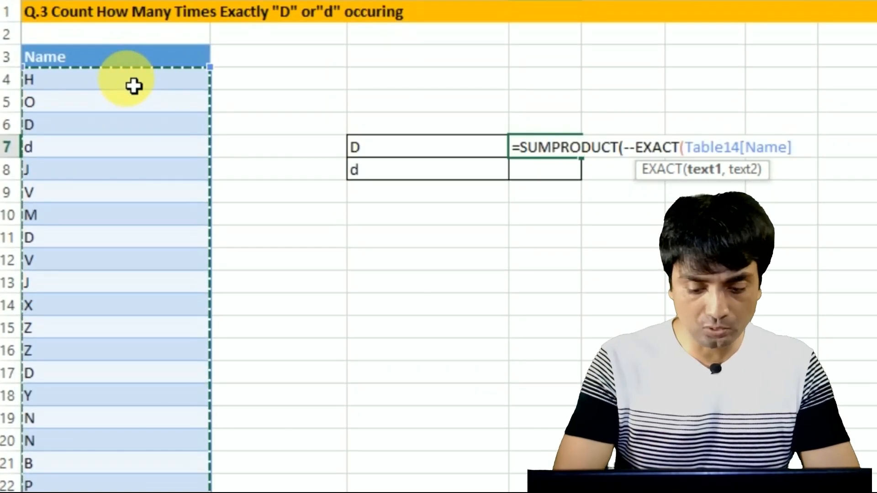
{"action": "type", "text": ","}
{"action": "left_click", "coordinate": [371, 150]}
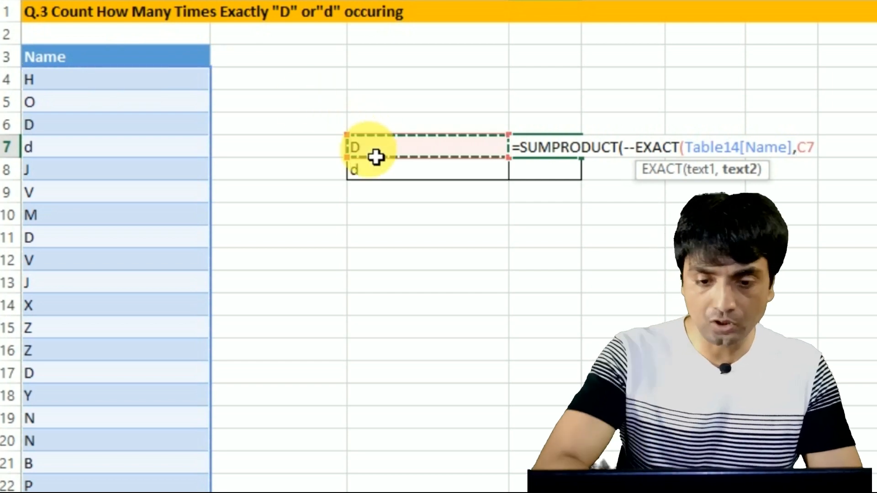
{"action": "type", "text": "))"}
{"action": "key", "text": "Return"}
Fill the "D" count formula down to the "d" row and reopen the formula beside "D" for review.
{"action": "key", "text": "Up"}
{"action": "key", "text": "shift+Down"}
{"action": "key", "text": "ctrl+d"}
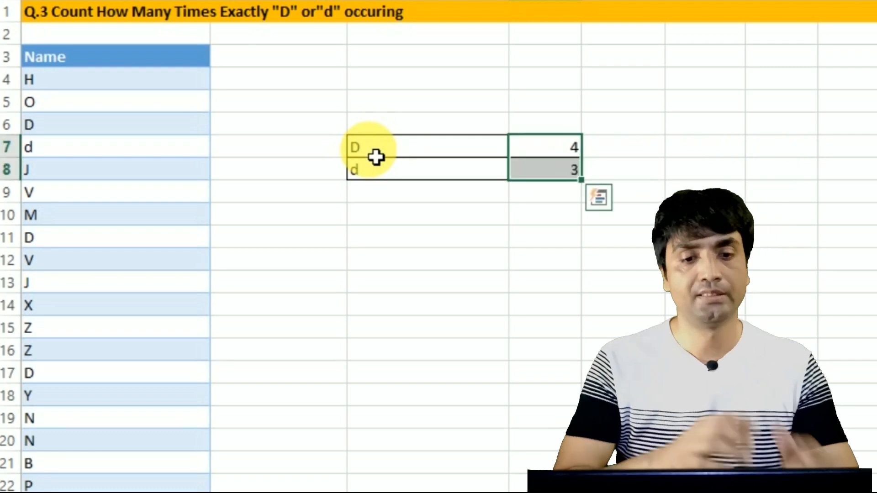
{"action": "double_click", "coordinate": [574, 155]}
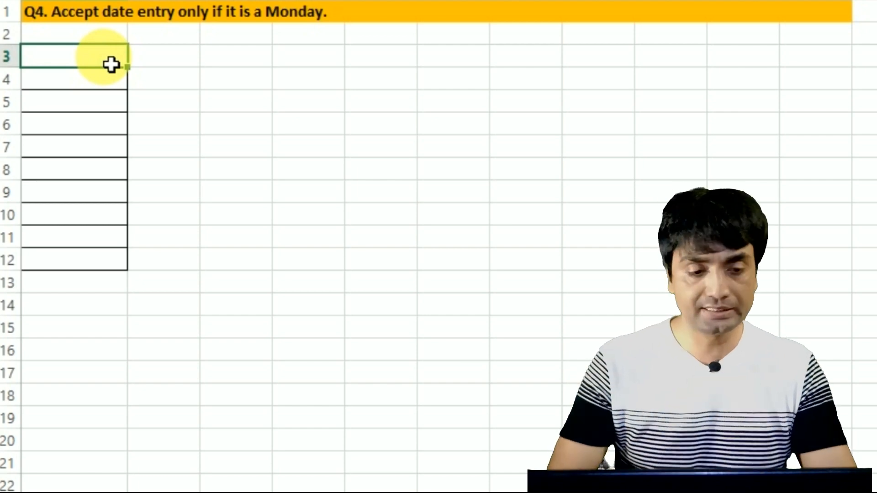
{"action": "key", "text": "shift+Down"}
{"action": "key", "text": "shift+Down"}
{"action": "key", "text": "shift+Down"}
{"action": "key", "text": "shift+Down"}
{"action": "key", "text": "shift+Down"}
{"action": "key", "text": "shift+Down"}
{"action": "key", "text": "shift+Down"}
{"action": "key", "text": "shift+Down"}
{"action": "key", "text": "shift+Down"}
{"action": "key", "text": "shift+Down"}
{"action": "key", "text": "shift+Up"}
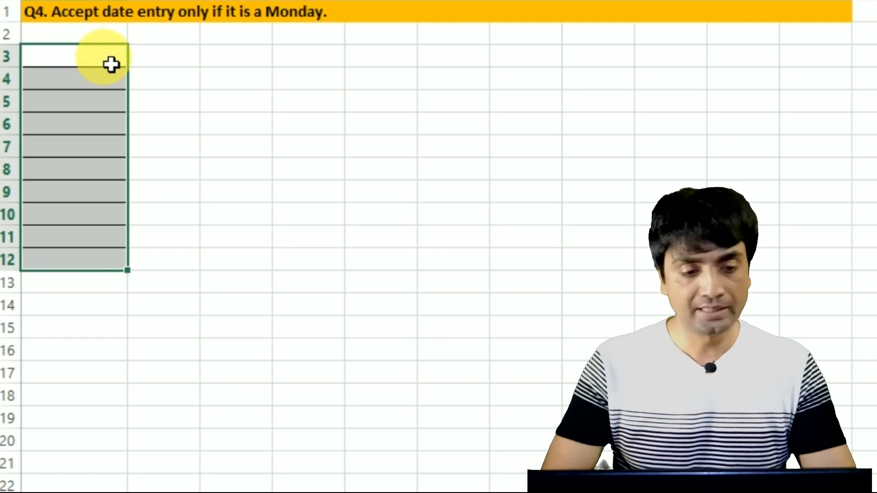
{"action": "key", "text": "Up"}
{"action": "key", "text": "Down"}
{"action": "key", "text": "Down"}
{"action": "key", "text": "Up"}
Select the bordered cells A3:A12 and set their data validation criteria to Custom.
{"action": "key", "text": "shift+Down"}
{"action": "key", "text": "shift+Down"}
{"action": "key", "text": "shift+Down"}
{"action": "key", "text": "shift+Down"}
{"action": "key", "text": "shift+Down"}
{"action": "key", "text": "shift+Down"}
{"action": "key", "text": "shift+Down"}
{"action": "key", "text": "shift+Down"}
{"action": "key", "text": "shift+Down"}
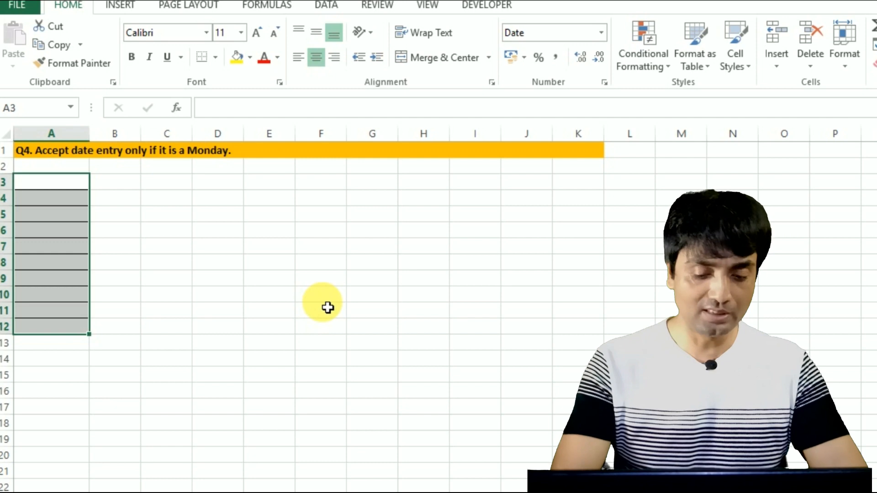
{"action": "key", "text": "alt+d"}
{"action": "key", "text": "l"}
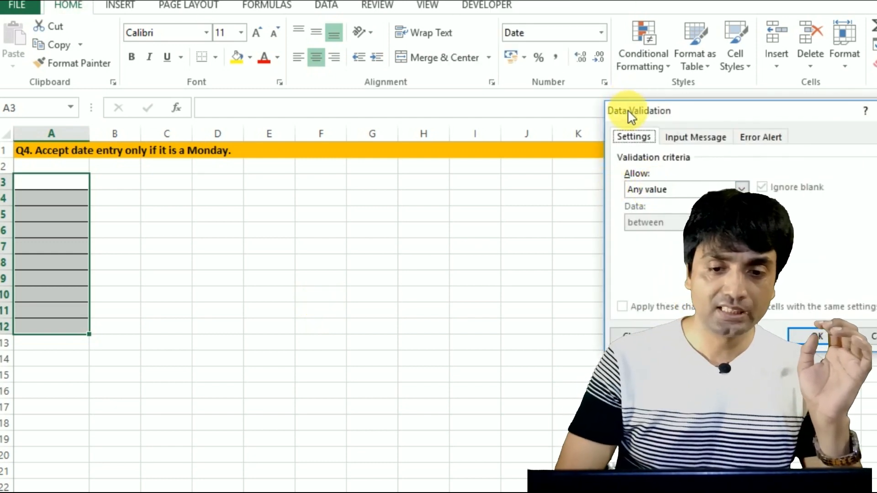
{"action": "left_click_drag", "start_coordinate": [627, 111], "coordinate": [221, 110]}
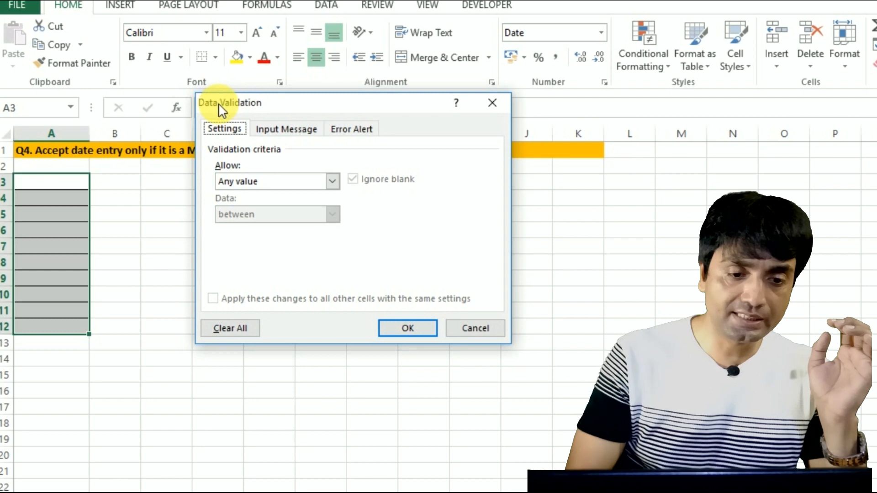
{"action": "left_click", "coordinate": [265, 182]}
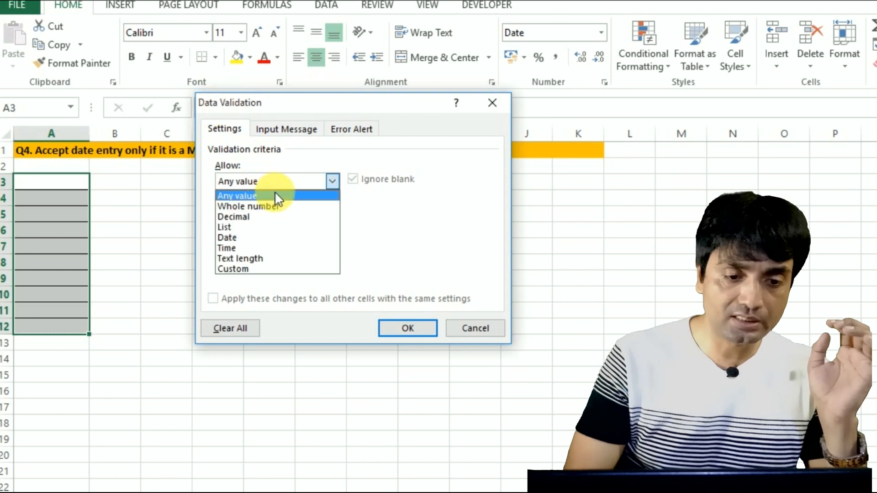
{"action": "left_click", "coordinate": [232, 269]}
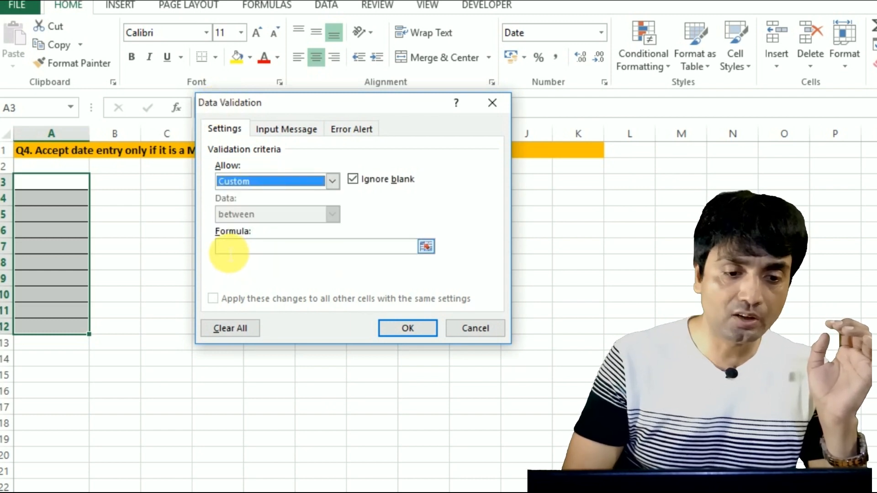
Enter =WEEKDAY(A3)=2 as the custom validation formula, keeping the dialog clear of the cells, and apply the rule.
{"action": "left_click", "coordinate": [230, 249]}
{"action": "left_click_drag", "start_coordinate": [264, 110], "coordinate": [284, 6]}
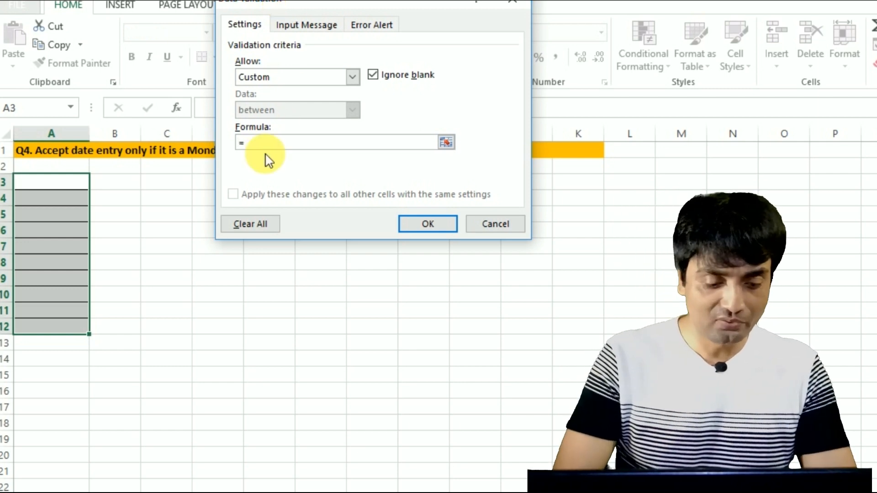
{"action": "type", "text": "W"}
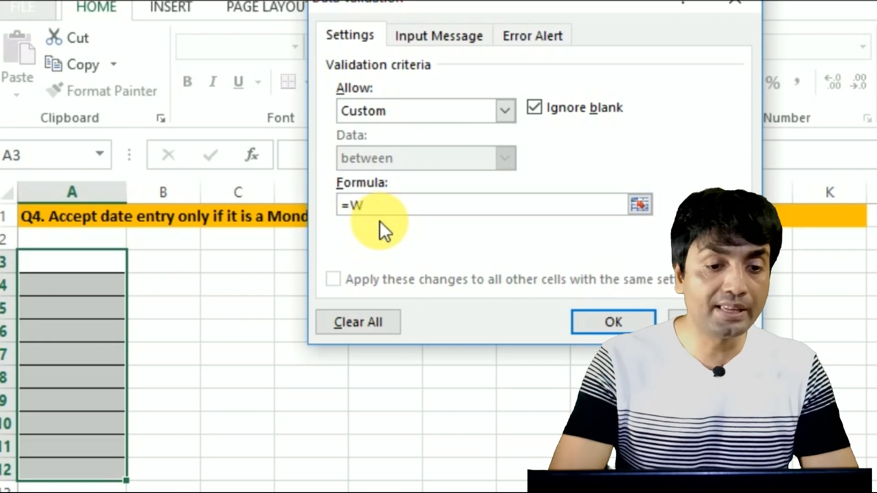
{"action": "type", "text": "EEKDAY"}
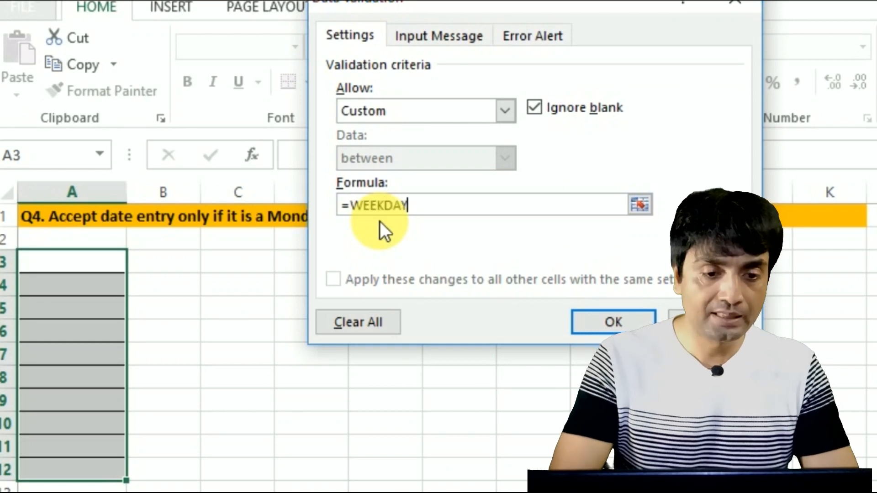
{"action": "type", "text": "("}
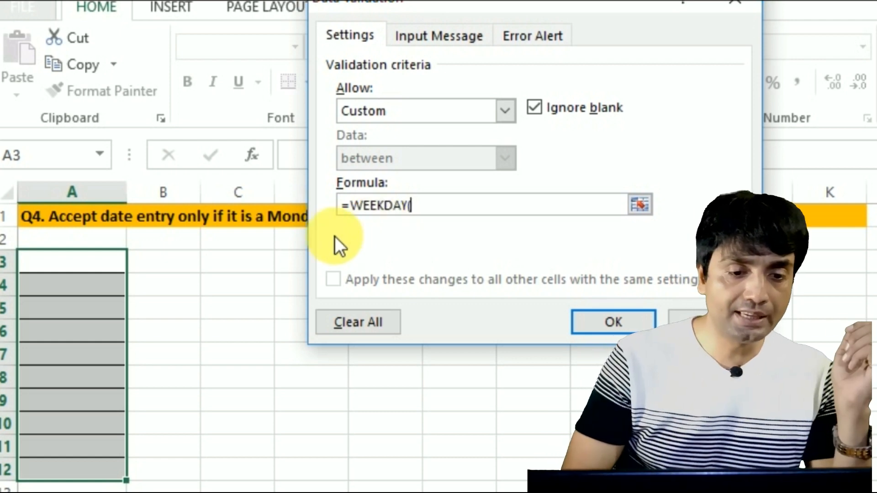
{"action": "left_click", "coordinate": [75, 273]}
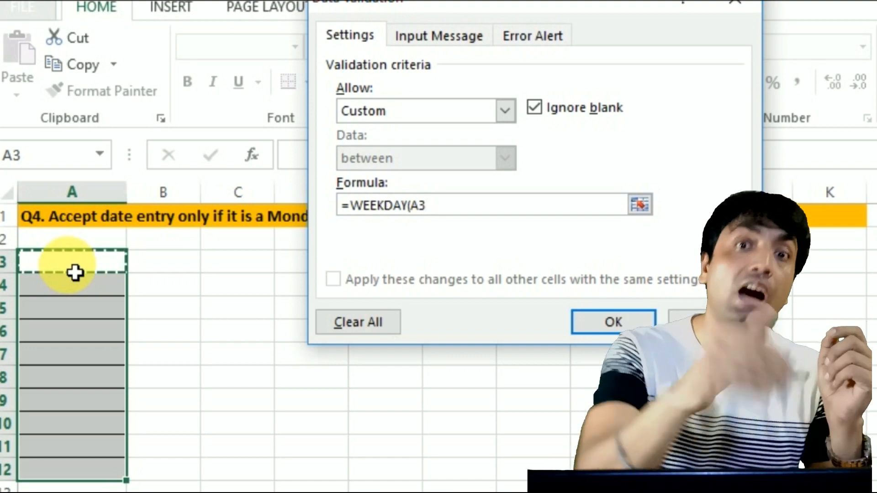
{"action": "type", "text": ")=2"}
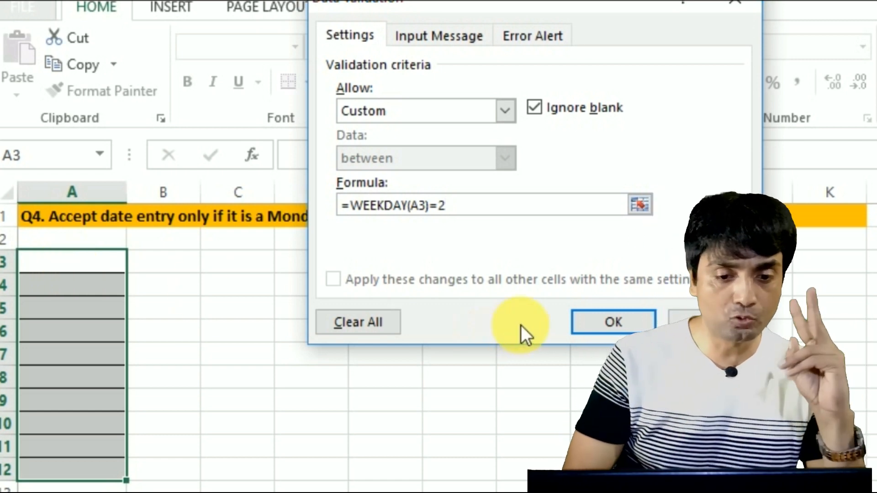
{"action": "left_click", "coordinate": [591, 326]}
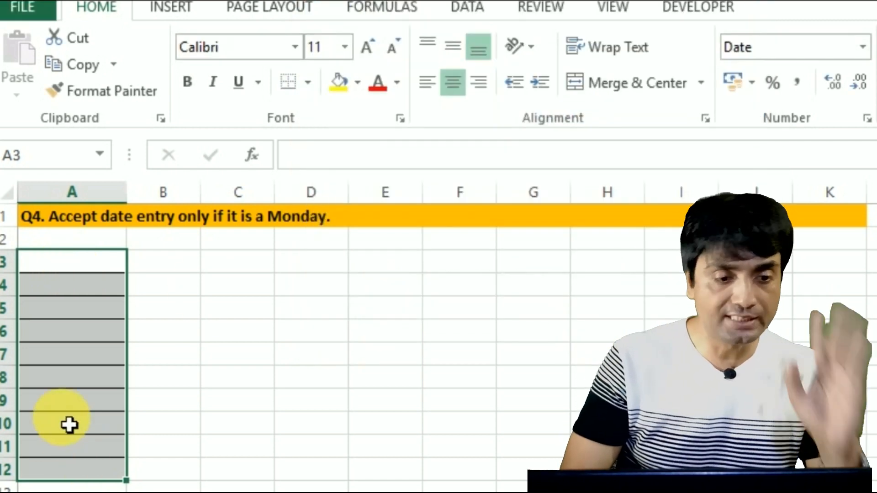
Test the Monday rule by entering 31-8-2020 in A3 and starting another date with 1- in A4.
{"action": "left_click", "coordinate": [101, 266]}
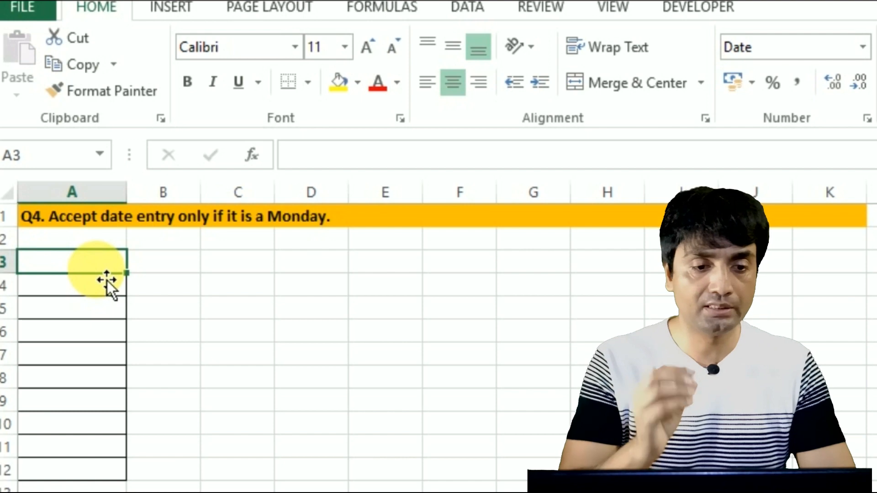
{"action": "type", "text": "31"}
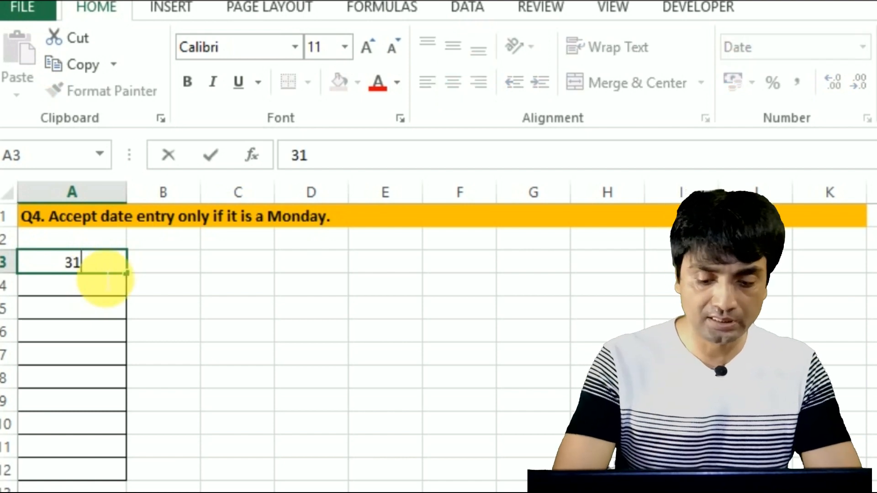
{"action": "type", "text": "-8-2020"}
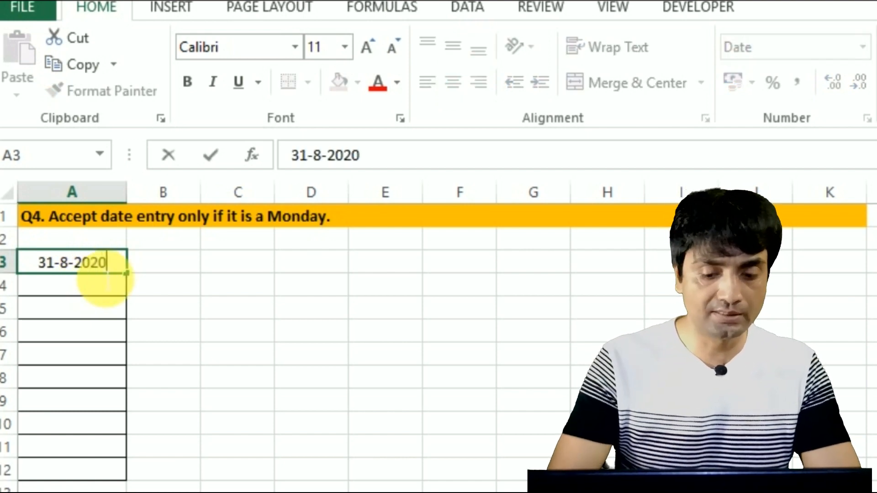
{"action": "key", "text": "Return"}
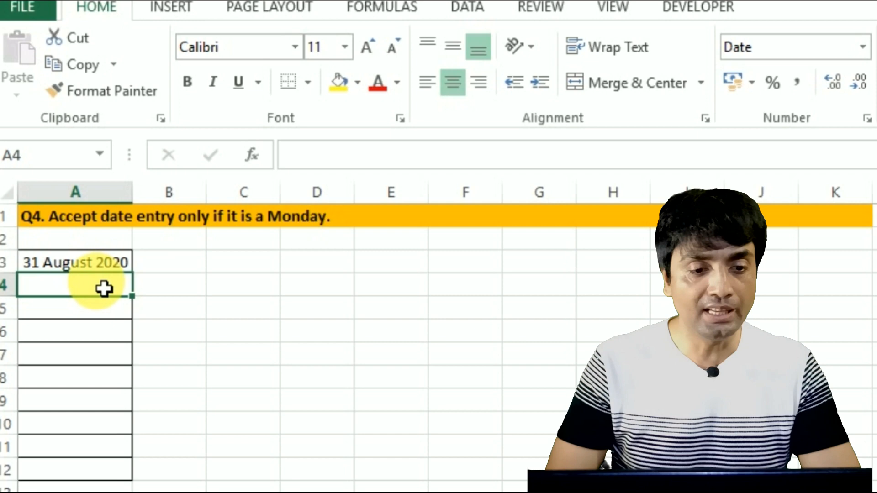
{"action": "type", "text": "1-"}
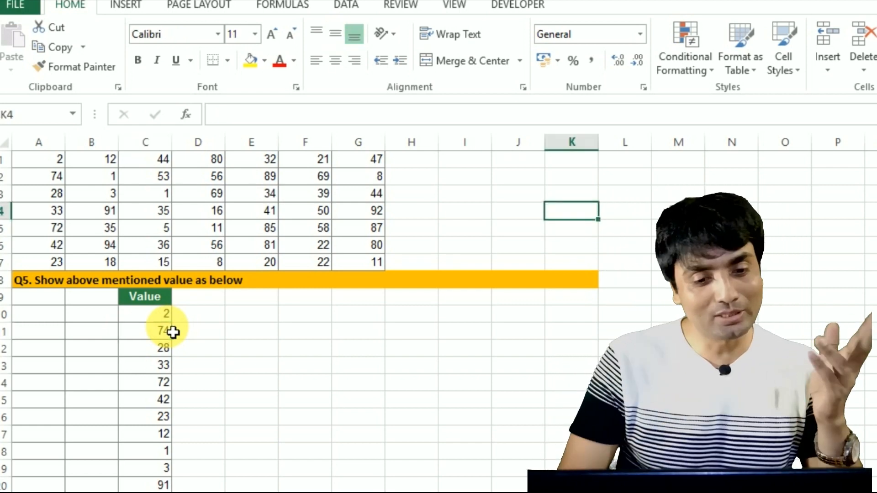
On the Q5 sheet, compare the first column of the number grid, A1:A7, with C10:C16 in the Value list.
{"action": "key", "text": "Left"}
{"action": "key", "text": "Home"}
{"action": "key", "text": "Down"}
{"action": "key", "text": "Down"}
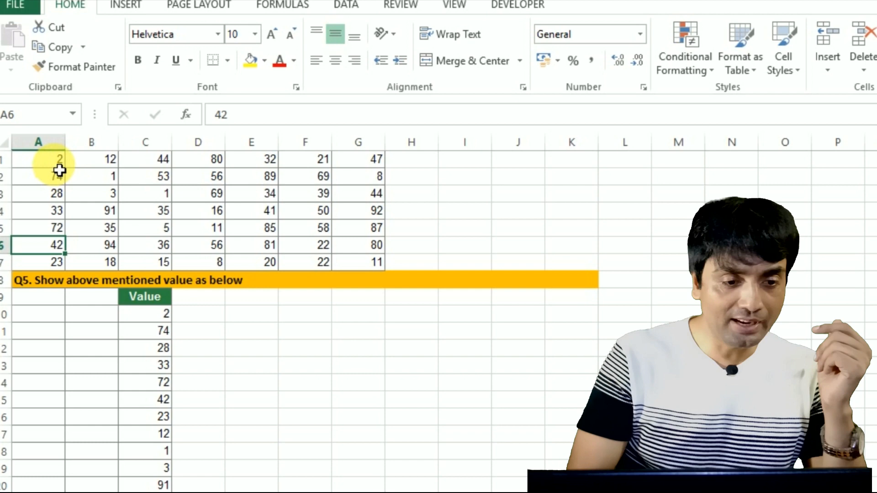
{"action": "left_click_drag", "start_coordinate": [59, 165], "coordinate": [50, 214]}
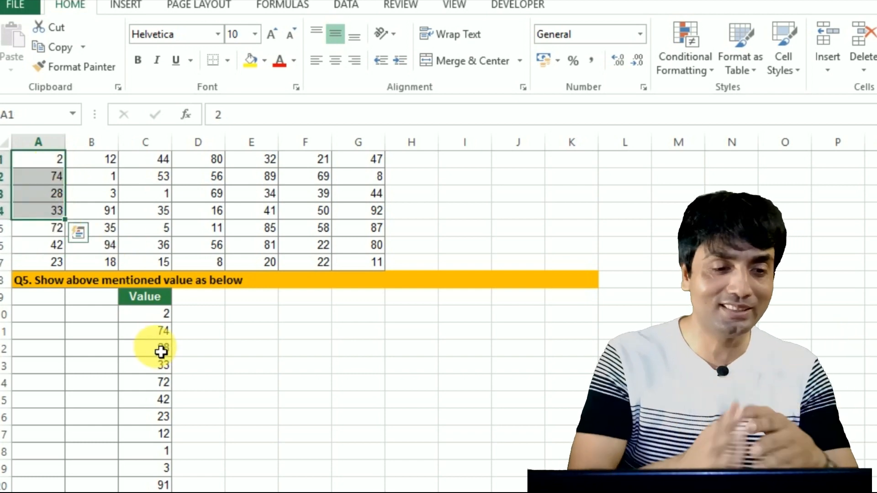
{"action": "key", "text": "Left"}
{"action": "key", "text": "Right"}
{"action": "key", "text": "Right"}
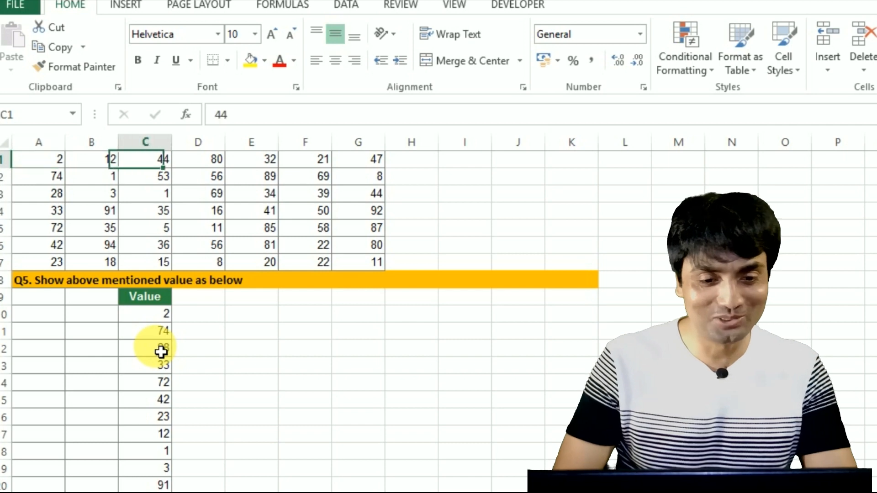
{"action": "key", "text": "Left"}
{"action": "key", "text": "Left"}
{"action": "key", "text": "shift+Down"}
{"action": "key", "text": "shift+Down"}
{"action": "key", "text": "shift+Down"}
{"action": "key", "text": "shift+Down"}
{"action": "key", "text": "shift+Down"}
{"action": "key", "text": "shift+Down"}
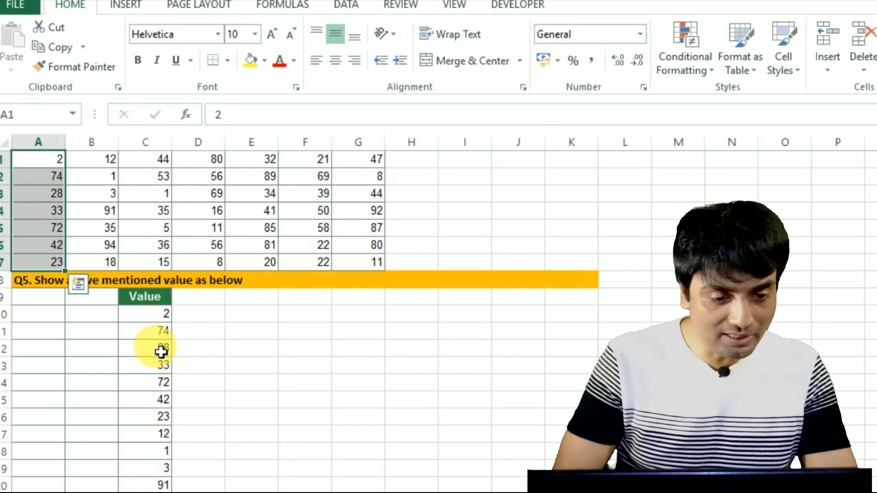
{"action": "left_click", "coordinate": [168, 321]}
{"action": "key", "text": "shift+Down"}
{"action": "key", "text": "shift+Down"}
{"action": "key", "text": "shift+Down"}
{"action": "key", "text": "shift+Down"}
{"action": "key", "text": "shift+Down"}
{"action": "key", "text": "shift+Down"}
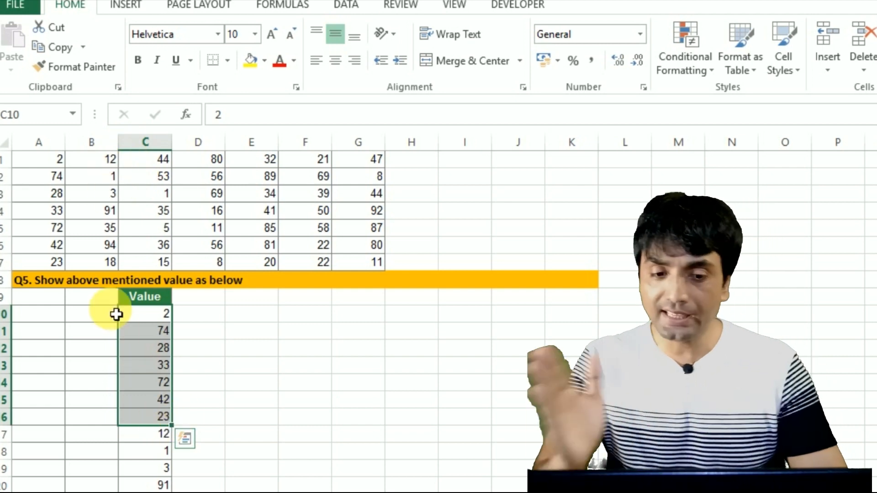
Examine the whole Value list from C10 down to its end, and return to the number grid above it.
{"action": "left_click", "coordinate": [164, 321]}
{"action": "key", "text": "shift+Down"}
{"action": "key", "text": "shift+Down"}
{"action": "key", "text": "shift+Down"}
{"action": "key", "text": "shift+Down"}
{"action": "key", "text": "shift+Down"}
{"action": "key", "text": "shift+Down"}
{"action": "key", "text": "shift+Down"}
{"action": "key", "text": "shift+Down"}
{"action": "key", "text": "shift+Down"}
{"action": "key", "text": "shift+Down"}
{"action": "key", "text": "shift+Down"}
{"action": "key", "text": "shift+Down"}
{"action": "key", "text": "shift+Down"}
{"action": "key", "text": "shift+Down"}
{"action": "key", "text": "shift+Down"}
{"action": "key", "text": "shift+Down"}
{"action": "key", "text": "shift+Down"}
{"action": "key", "text": "shift+Down"}
{"action": "key", "text": "shift+Down"}
{"action": "key", "text": "shift+Down"}
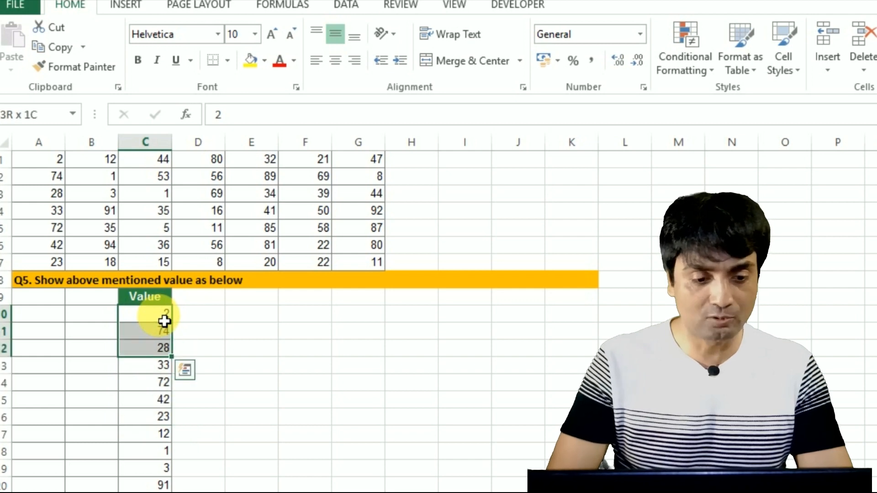
{"action": "key", "text": "shift+Down"}
{"action": "key", "text": "shift+Down"}
{"action": "key", "text": "shift+Down"}
{"action": "key", "text": "shift+Down"}
{"action": "key", "text": "shift+Down"}
{"action": "key", "text": "shift+Down"}
{"action": "key", "text": "shift+Down"}
{"action": "key", "text": "shift+Down"}
{"action": "key", "text": "shift+Down"}
{"action": "key", "text": "shift+Down"}
{"action": "key", "text": "shift+Down"}
{"action": "key", "text": "shift+Down"}
{"action": "key", "text": "shift+Down"}
{"action": "key", "text": "shift+Down"}
{"action": "key", "text": "shift+Down"}
{"action": "key", "text": "shift+Down"}
{"action": "key", "text": "shift+Down"}
{"action": "key", "text": "shift+Down"}
{"action": "key", "text": "shift+Down"}
{"action": "key", "text": "shift+Down"}
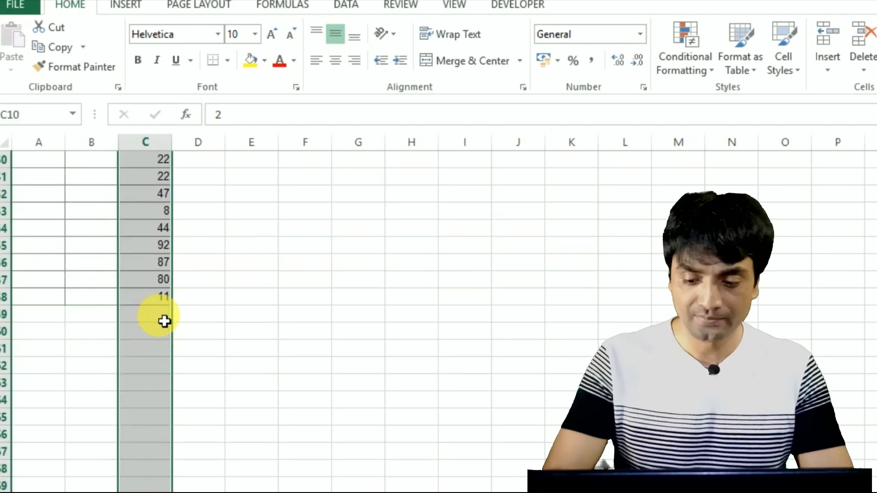
{"action": "key", "text": "Page_Up"}
{"action": "key", "text": "Page_Up"}
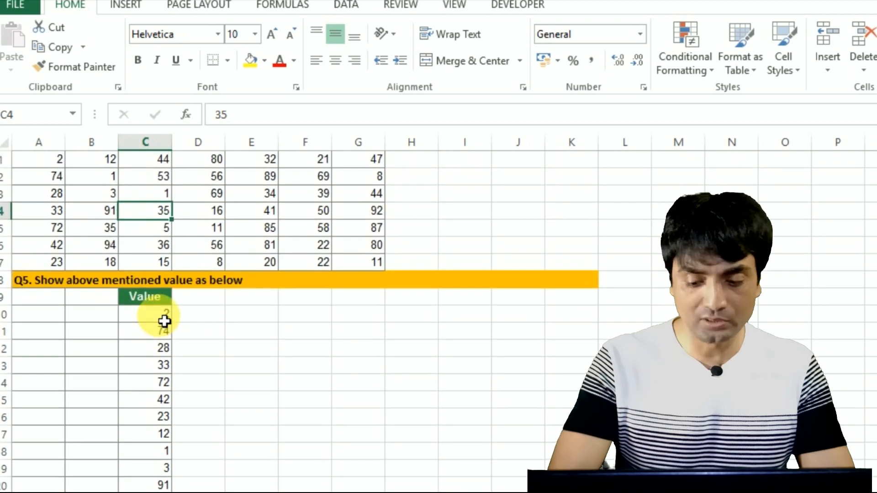
Copy the grid's first column, A1:A7, to column F starting at F10.
{"action": "key", "text": "Page_Up"}
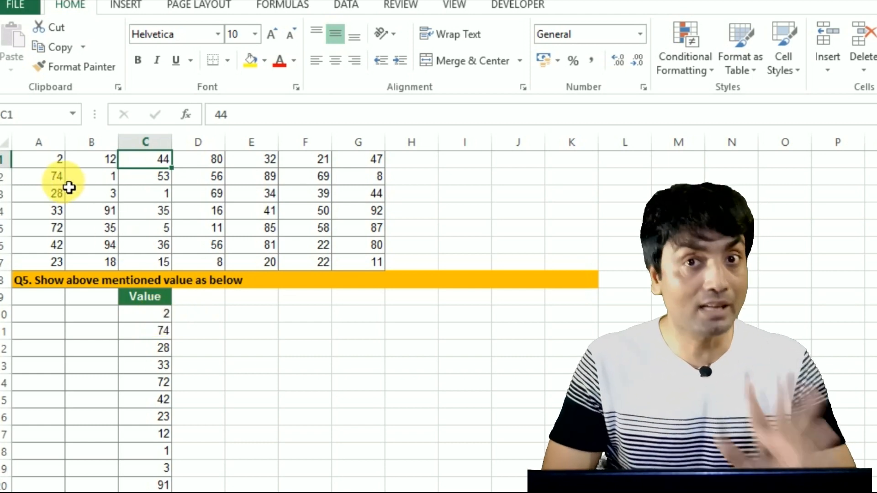
{"action": "left_click", "coordinate": [59, 165]}
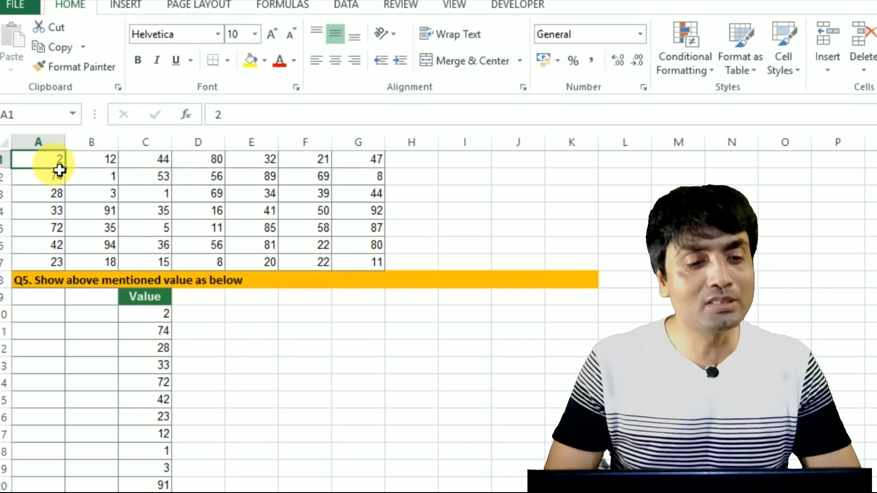
{"action": "key", "text": "shift+Down"}
{"action": "key", "text": "shift+Down"}
{"action": "key", "text": "shift+Down"}
{"action": "key", "text": "shift+Down"}
{"action": "key", "text": "shift+Down"}
{"action": "key", "text": "shift+Down"}
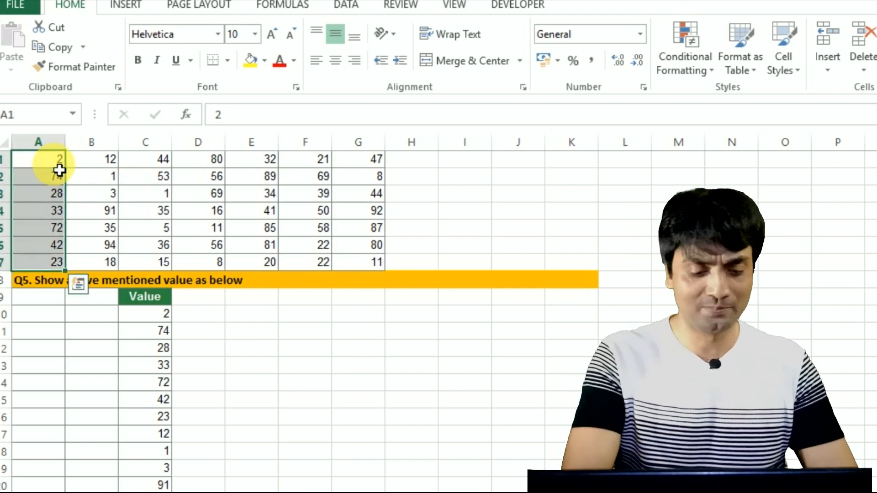
{"action": "key", "text": "ctrl+c"}
{"action": "left_click", "coordinate": [316, 314]}
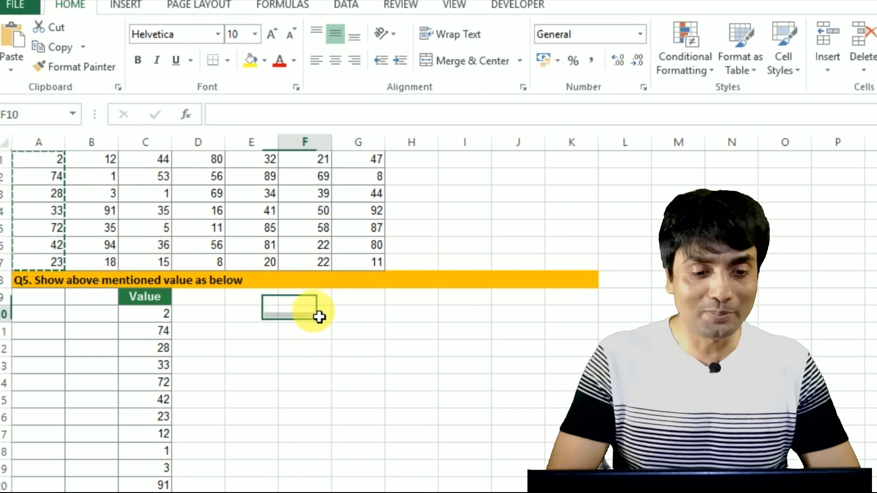
{"action": "key", "text": "ctrl+v"}
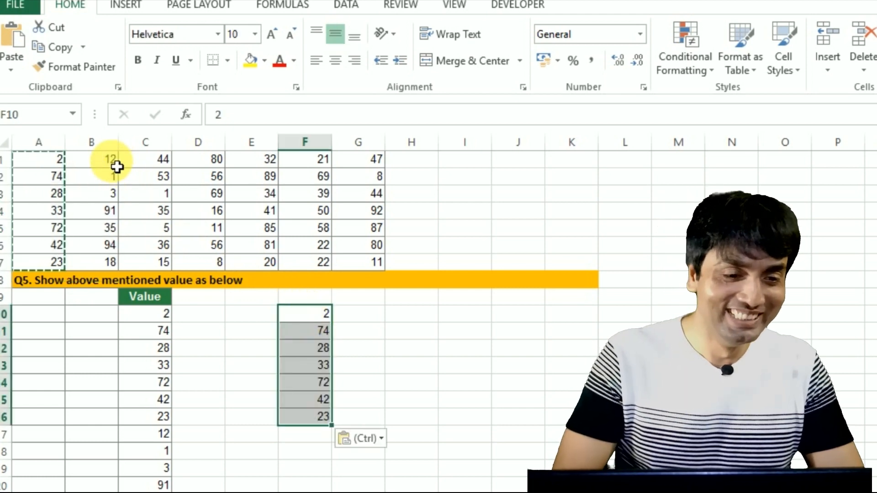
Copy the grid's second column, B1:B7, beneath the pasted values, starting at F17.
{"action": "left_click_drag", "start_coordinate": [113, 162], "coordinate": [114, 262]}
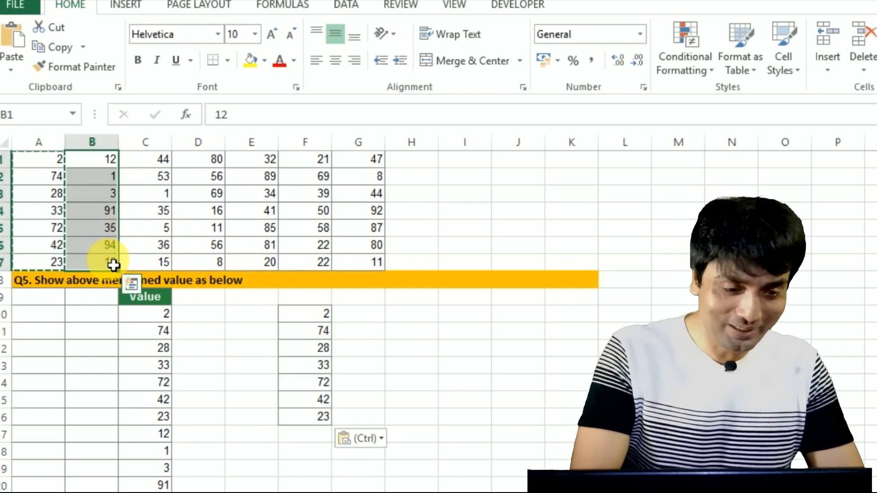
{"action": "key", "text": "ctrl+c"}
{"action": "left_click", "coordinate": [304, 436]}
{"action": "key", "text": "ctrl+v"}
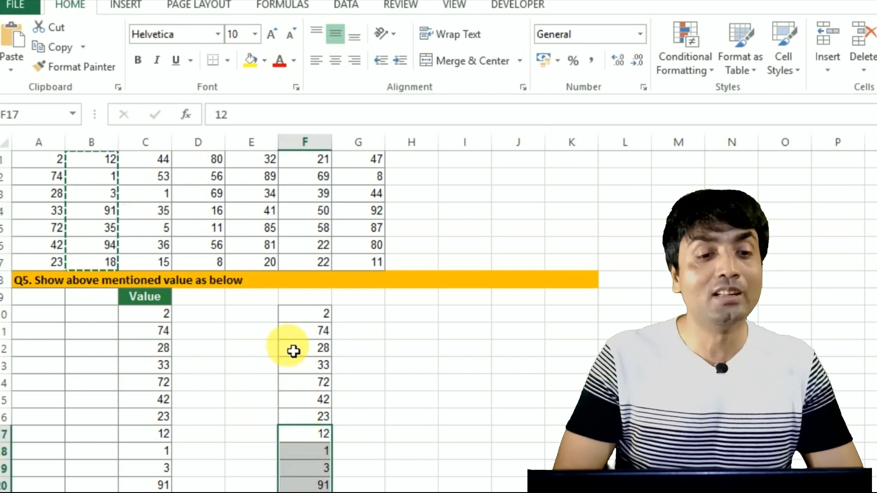
Copy the grid's third column, C1:C7, to F24, and undo the trial pastes in column F.
{"action": "left_click_drag", "start_coordinate": [165, 161], "coordinate": [169, 261]}
{"action": "key", "text": "ctrl+c"}
{"action": "key", "text": "Down"}
{"action": "key", "text": "Down"}
{"action": "key", "text": "Down"}
{"action": "key", "text": "Down"}
{"action": "key", "text": "Down"}
{"action": "key", "text": "Down"}
{"action": "key", "text": "Down"}
{"action": "key", "text": "Down"}
{"action": "key", "text": "Down"}
{"action": "key", "text": "Down"}
{"action": "key", "text": "Down"}
{"action": "key", "text": "Down"}
{"action": "key", "text": "Down"}
{"action": "key", "text": "Down"}
{"action": "key", "text": "Down"}
{"action": "key", "text": "Down"}
{"action": "key", "text": "Down"}
{"action": "key", "text": "Down"}
{"action": "key", "text": "Down"}
{"action": "key", "text": "Down"}
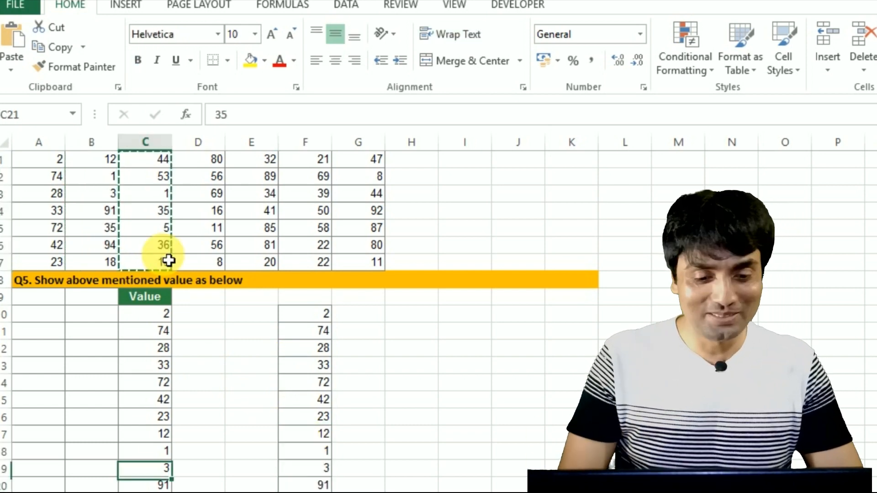
{"action": "key", "text": "Right"}
{"action": "key", "text": "Right"}
{"action": "key", "text": "Right"}
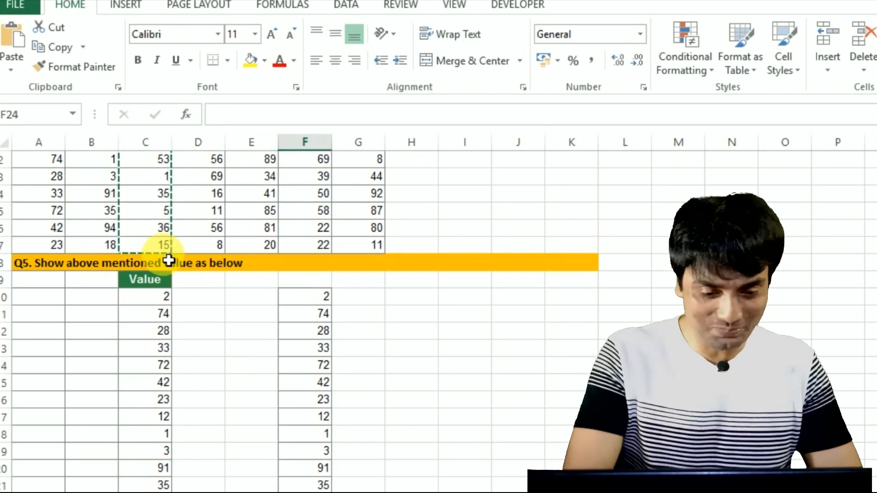
{"action": "key", "text": "ctrl+v"}
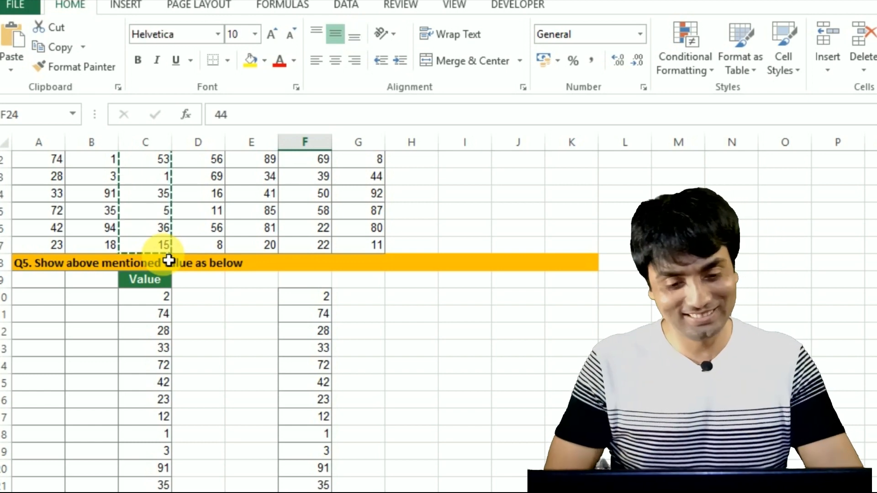
{"action": "type", "text": "Z"}
{"action": "key", "text": "Escape"}
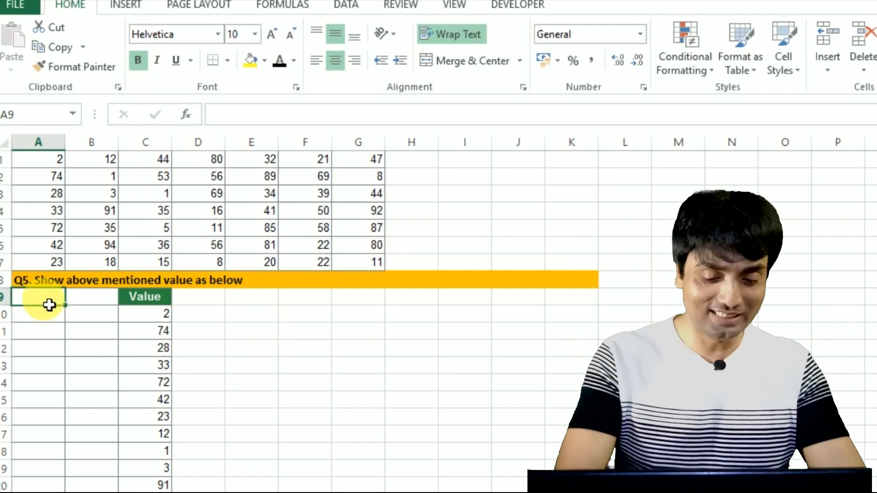
Add the headers Row in A9 and Column in B9 beside the Value header.
{"action": "type", "text": "Row"}
{"action": "key", "text": "Tab"}
{"action": "type", "text": "Column"}
{"action": "key", "text": "Return"}
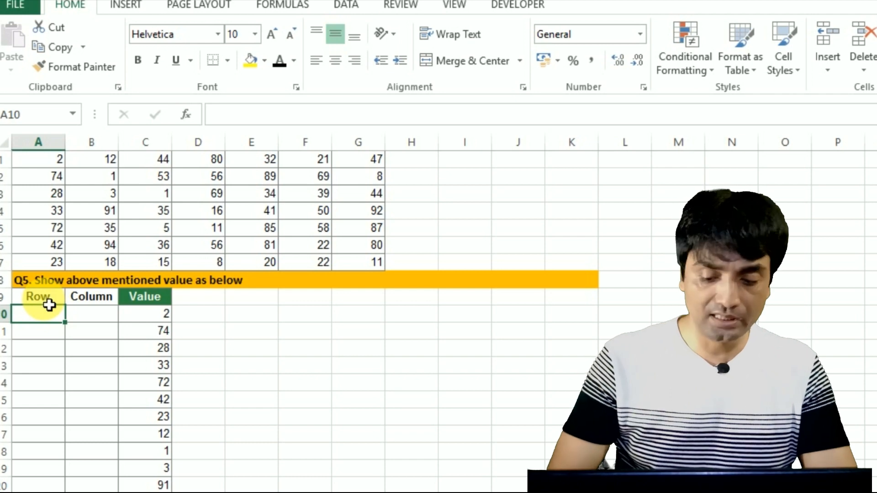
Examine the rows of the grid's first column from A1 down to the Q5 heading.
{"action": "key", "text": "Up"}
{"action": "key", "text": "Up"}
{"action": "key", "text": "Up"}
{"action": "key", "text": "Up"}
{"action": "key", "text": "Up"}
{"action": "key", "text": "Up"}
{"action": "key", "text": "Up"}
{"action": "key", "text": "Up"}
{"action": "key", "text": "Up"}
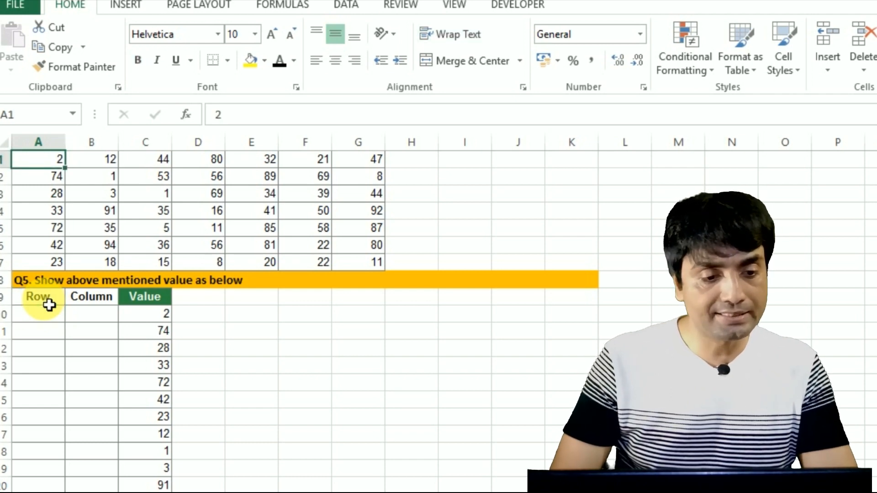
{"action": "key", "text": "shift+Down"}
{"action": "key", "text": "shift+Down"}
{"action": "key", "text": "shift+Down"}
{"action": "key", "text": "Down"}
{"action": "key", "text": "Down"}
{"action": "key", "text": "Down"}
{"action": "key", "text": "Down"}
{"action": "key", "text": "Down"}
{"action": "key", "text": "Down"}
{"action": "key", "text": "Down"}
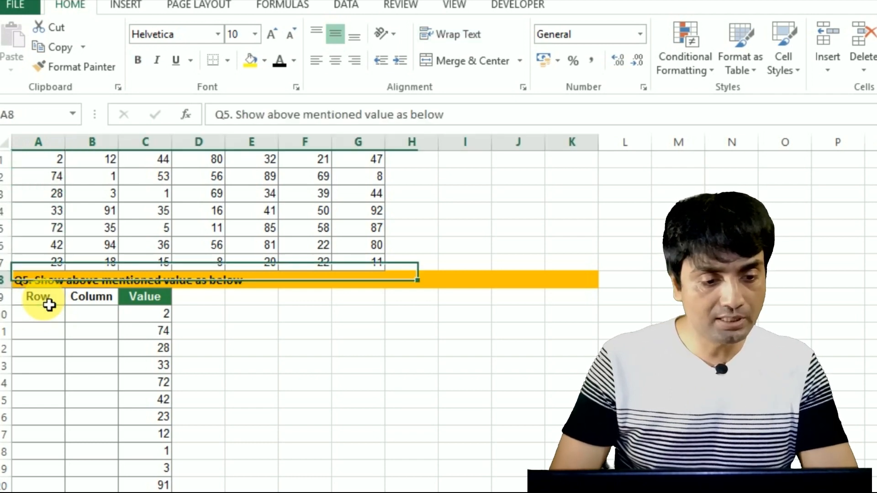
{"action": "key", "text": "Down"}
{"action": "key", "text": "Down"}
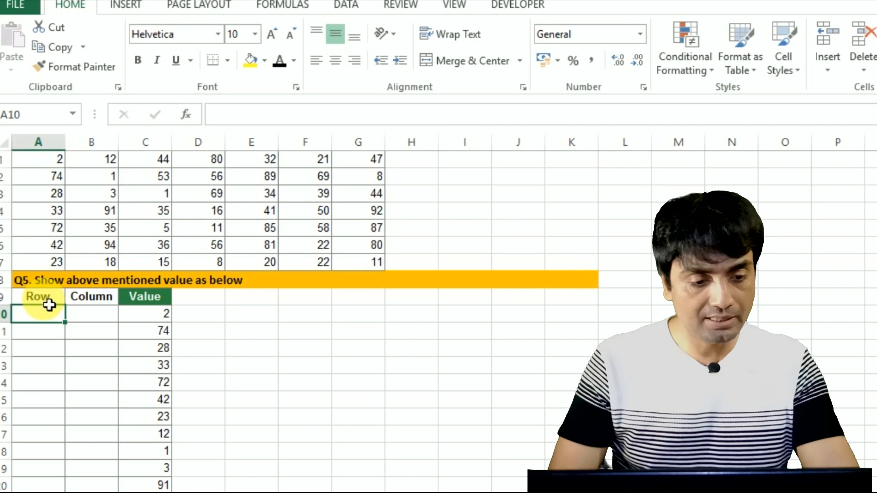
Enter 1 and 2 under Row and extend the series to 7 in A10:A16.
{"action": "type", "text": "1"}
{"action": "key", "text": "Return"}
{"action": "type", "text": "2"}
{"action": "key", "text": "Return"}
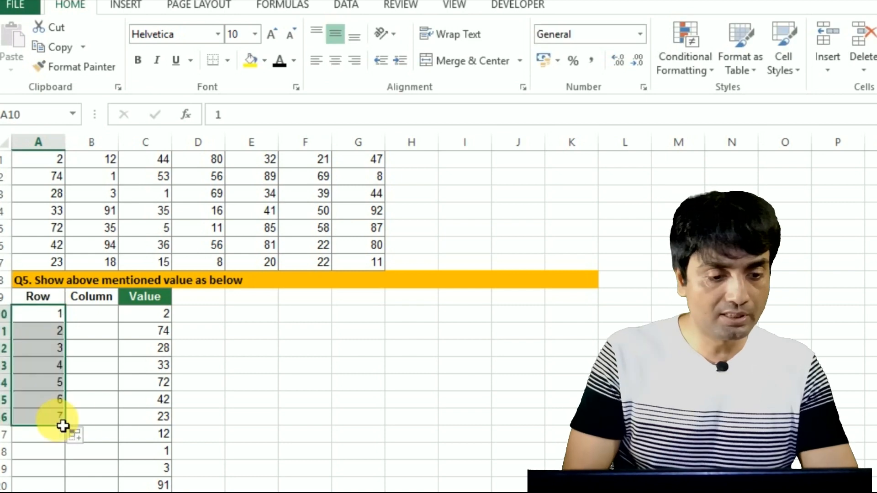
Repeat the 1 to 7 row sequence down the Row column through A58, alongside every entry in the Value list.
{"action": "key", "text": "ctrl+c"}
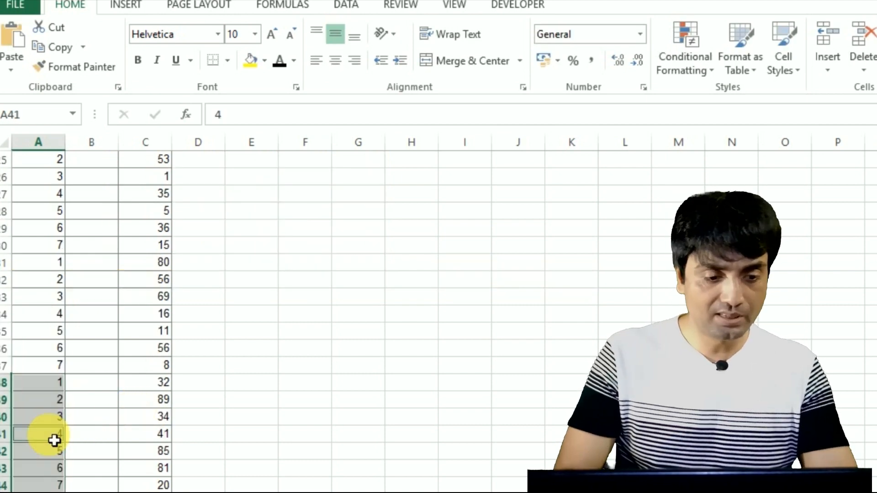
{"action": "left_click", "coordinate": [54, 440]}
{"action": "key", "text": "Down"}
{"action": "key", "text": "Down"}
{"action": "key", "text": "Down"}
{"action": "key", "text": "Down"}
{"action": "key", "text": "ctrl+v"}
{"action": "key", "text": "Down"}
{"action": "key", "text": "Down"}
{"action": "key", "text": "Down"}
{"action": "key", "text": "Down"}
{"action": "key", "text": "Down"}
{"action": "key", "text": "Down"}
{"action": "key", "text": "Down"}
{"action": "key", "text": "Down"}
{"action": "key", "text": "Down"}
{"action": "key", "text": "Down"}
{"action": "key", "text": "Down"}
{"action": "key", "text": "Down"}
{"action": "key", "text": "Down"}
{"action": "key", "text": "Down"}
{"action": "key", "text": "Up"}
{"action": "key", "text": "Up"}
{"action": "key", "text": "Up"}
{"action": "key", "text": "Up"}
{"action": "key", "text": "Up"}
{"action": "key", "text": "Up"}
{"action": "key", "text": "Up"}
{"action": "key", "text": "Up"}
{"action": "key", "text": "Up"}
{"action": "key", "text": "Up"}
{"action": "key", "text": "Up"}
{"action": "key", "text": "Up"}
{"action": "key", "text": "Up"}
{"action": "key", "text": "Down"}
{"action": "key", "text": "Down"}
{"action": "key", "text": "Down"}
{"action": "key", "text": "Down"}
{"action": "key", "text": "Down"}
{"action": "key", "text": "Down"}
{"action": "key", "text": "ctrl+v"}
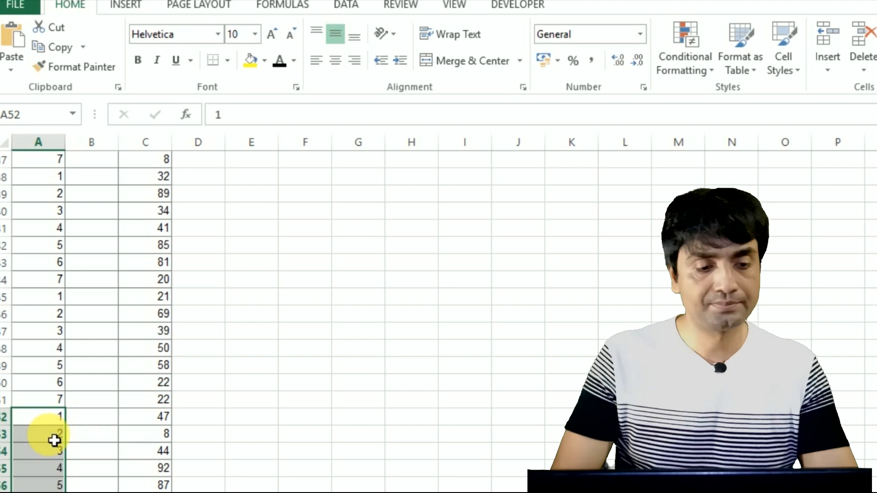
Enter 1 in B10 under Column and fill it down through B16.
{"action": "key", "text": "Up"}
{"action": "key", "text": "Up"}
{"action": "key", "text": "Up"}
{"action": "key", "text": "Up"}
{"action": "key", "text": "Up"}
{"action": "key", "text": "Up"}
{"action": "key", "text": "Up"}
{"action": "key", "text": "Up"}
{"action": "key", "text": "Up"}
{"action": "key", "text": "Up"}
{"action": "key", "text": "Up"}
{"action": "key", "text": "Up"}
{"action": "key", "text": "Up"}
{"action": "key", "text": "Up"}
{"action": "key", "text": "Up"}
{"action": "key", "text": "Up"}
{"action": "key", "text": "Up"}
{"action": "key", "text": "Up"}
{"action": "key", "text": "Up"}
{"action": "key", "text": "Up"}
{"action": "key", "text": "Escape"}
{"action": "key", "text": "Down"}
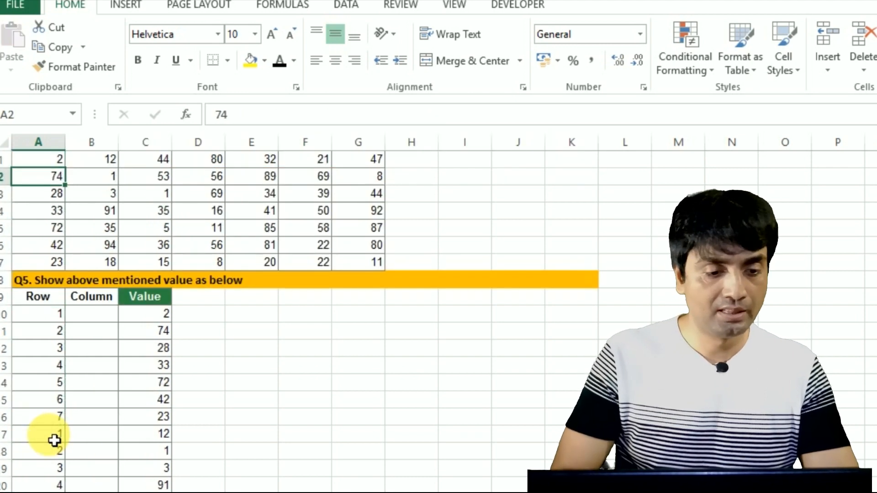
{"action": "left_click", "coordinate": [87, 322]}
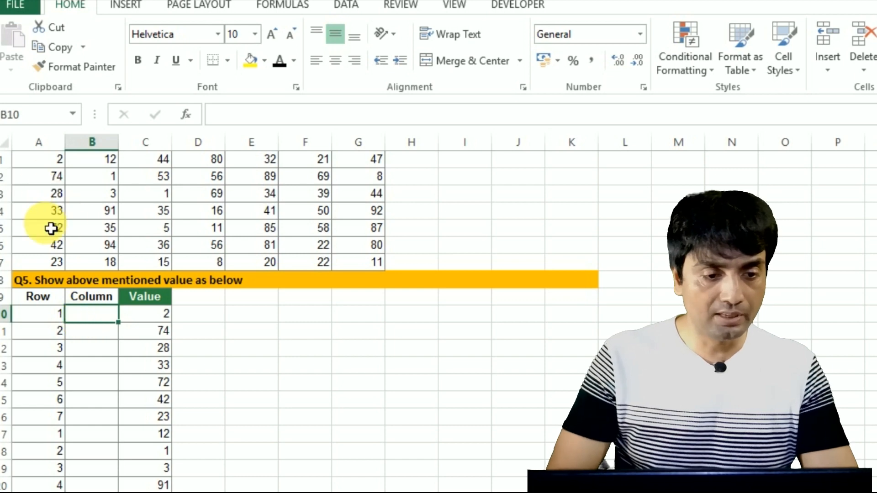
{"action": "type", "text": "1"}
{"action": "key", "text": "Return"}
{"action": "key", "text": "Up"}
{"action": "key", "text": "shift+Down"}
{"action": "key", "text": "shift+Down"}
{"action": "key", "text": "shift+Down"}
{"action": "key", "text": "shift+Down"}
{"action": "key", "text": "shift+Down"}
{"action": "key", "text": "shift+Down"}
{"action": "key", "text": "shift+Down"}
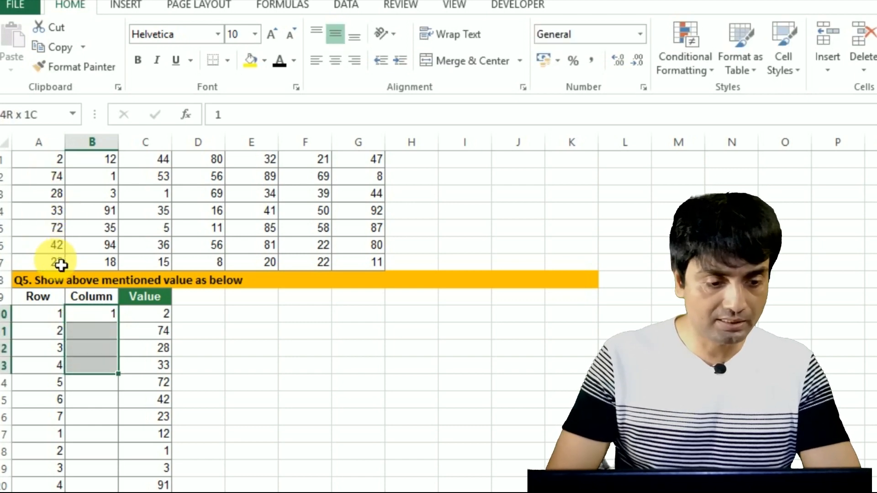
{"action": "key", "text": "shift+Up"}
{"action": "key", "text": "ctrl+d"}
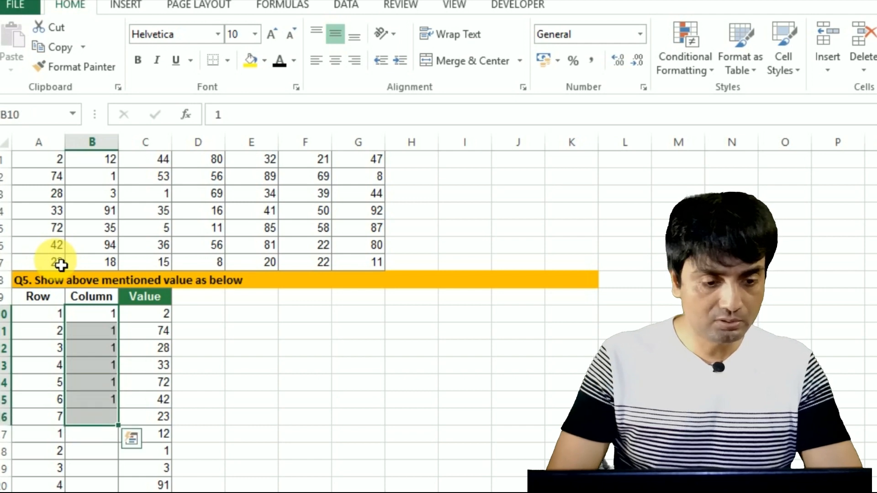
Number the remaining Column cells B17:B58 from 2 to 7, repeating each number for its block of seven rows.
{"action": "key", "text": "Down"}
{"action": "key", "text": "ctrl+Down"}
{"action": "key", "text": "Down"}
{"action": "key", "text": "Down"}
{"action": "key", "text": "Up"}
{"action": "type", "text": "2"}
{"action": "key", "text": "Return"}
{"action": "key", "text": "Up"}
{"action": "key", "text": "shift+Down"}
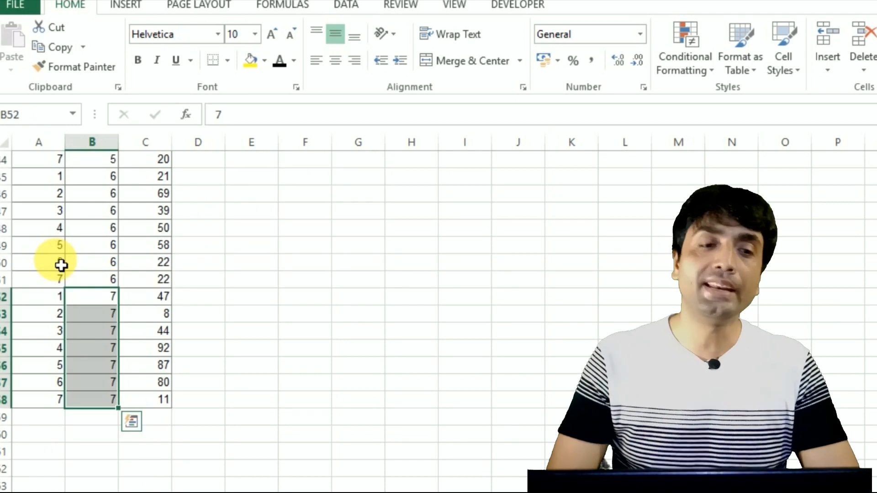
Add the header Value in D9, beside the existing Value column of the Q5 list.
{"action": "key", "text": "Up"}
{"action": "key", "text": "Up"}
{"action": "key", "text": "Up"}
{"action": "key", "text": "Up"}
{"action": "key", "text": "Up"}
{"action": "key", "text": "Up"}
{"action": "key", "text": "Up"}
{"action": "key", "text": "Up"}
{"action": "key", "text": "Up"}
{"action": "key", "text": "Up"}
{"action": "key", "text": "Up"}
{"action": "key", "text": "Up"}
{"action": "key", "text": "Up"}
{"action": "key", "text": "Up"}
{"action": "key", "text": "Up"}
{"action": "key", "text": "Up"}
{"action": "key", "text": "Up"}
{"action": "key", "text": "Up"}
{"action": "key", "text": "Up"}
{"action": "key", "text": "Up"}
{"action": "key", "text": "Up"}
{"action": "key", "text": "Up"}
{"action": "key", "text": "Up"}
{"action": "key", "text": "Up"}
{"action": "key", "text": "Up"}
{"action": "key", "text": "Up"}
{"action": "key", "text": "Up"}
{"action": "key", "text": "Up"}
{"action": "key", "text": "Up"}
{"action": "key", "text": "Up"}
{"action": "key", "text": "Up"}
{"action": "key", "text": "Up"}
{"action": "key", "text": "Up"}
{"action": "key", "text": "Up"}
{"action": "key", "text": "Up"}
{"action": "key", "text": "Up"}
{"action": "key", "text": "Up"}
{"action": "key", "text": "Up"}
{"action": "key", "text": "Up"}
{"action": "key", "text": "Up"}
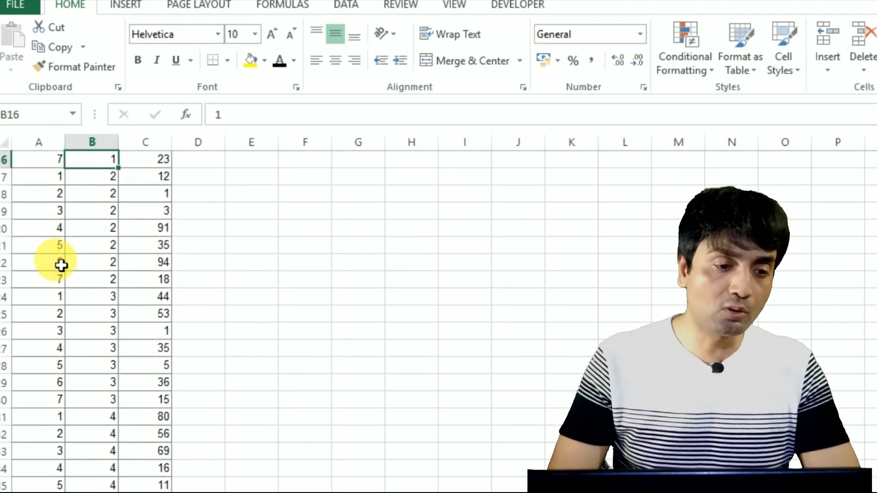
{"action": "key", "text": "Down"}
{"action": "key", "text": "Down"}
{"action": "key", "text": "Down"}
{"action": "key", "text": "Down"}
{"action": "key", "text": "Down"}
{"action": "key", "text": "Down"}
{"action": "key", "text": "Down"}
{"action": "key", "text": "Down"}
{"action": "key", "text": "Down"}
{"action": "key", "text": "Down"}
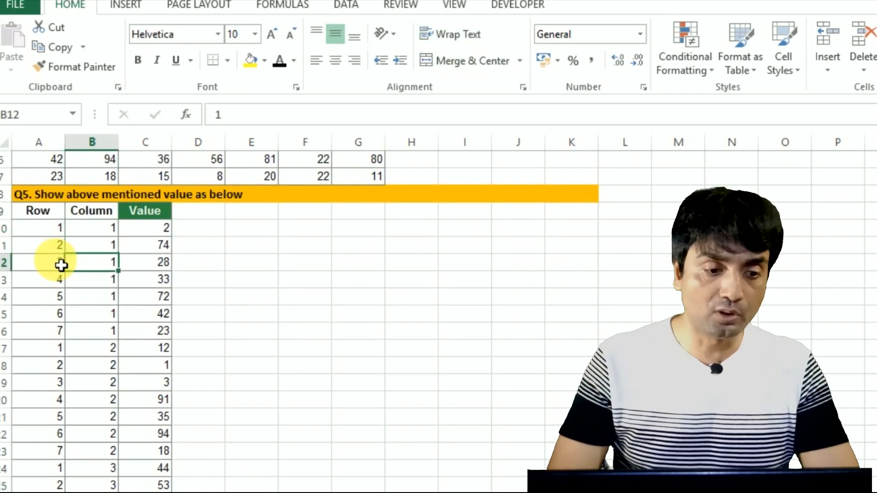
{"action": "key", "text": "Down"}
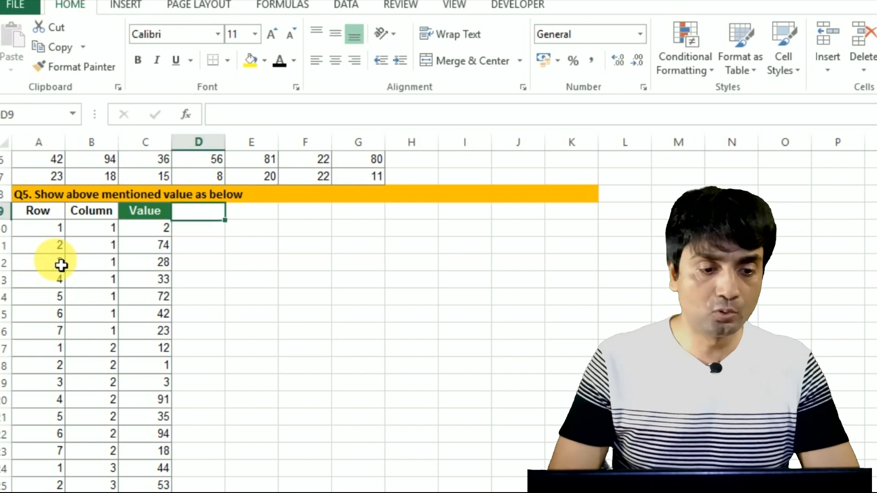
{"action": "key", "text": "Left"}
{"action": "key", "text": "Down"}
{"action": "key", "text": "Down"}
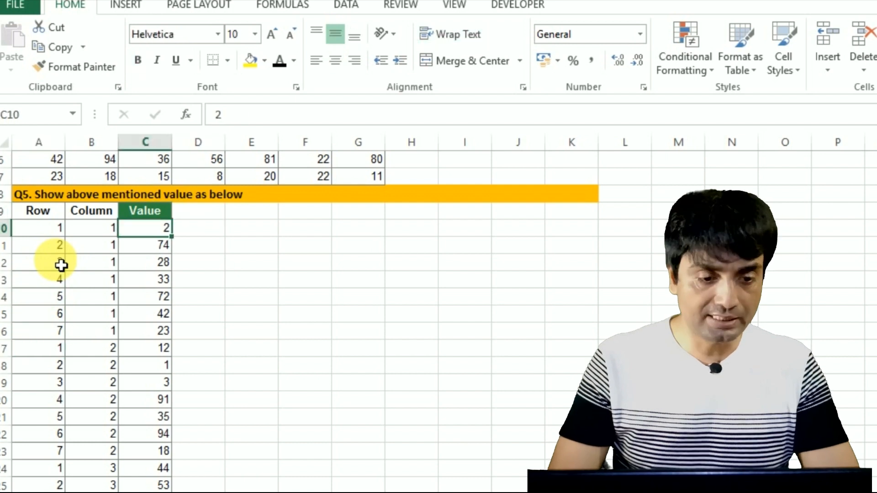
{"action": "key", "text": "Up"}
{"action": "key", "text": "Right"}
{"action": "key", "text": "Up"}
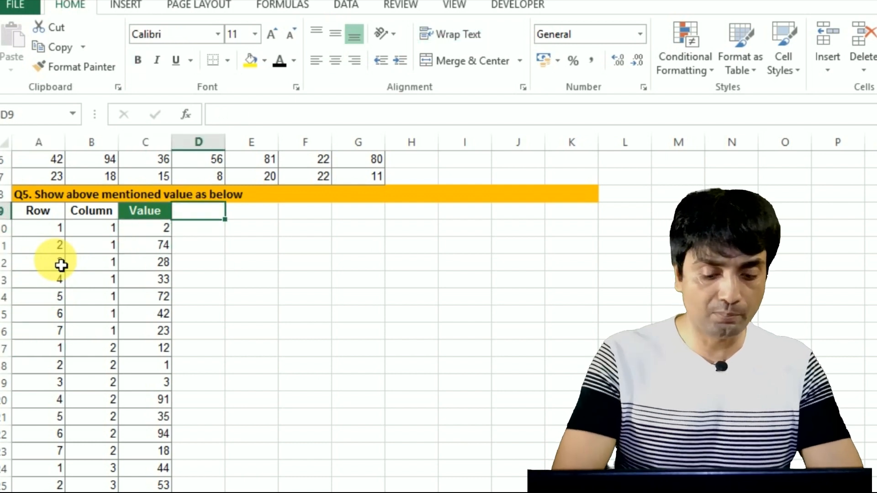
{"action": "type", "text": "Value"}
{"action": "key", "text": "Return"}
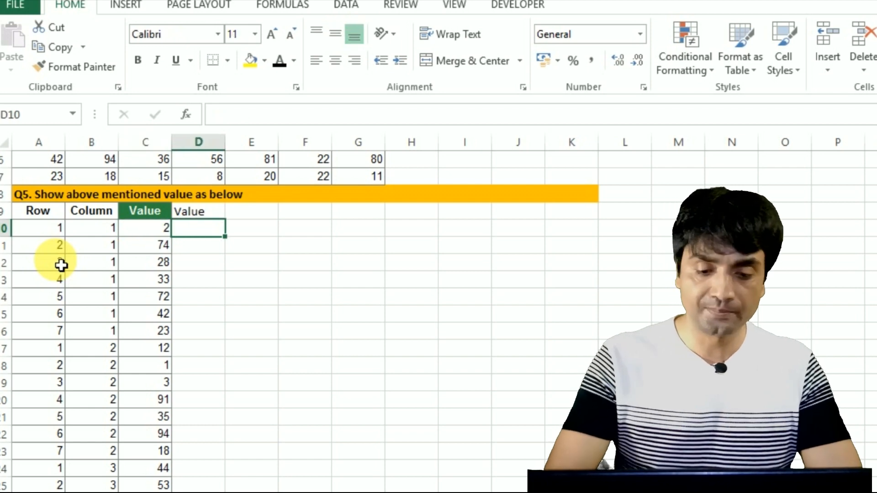
Start an INDEX formula in D10 with the number grid as its array, fixed as the absolute range $A$1:$G$7.
{"action": "type", "text": "=index"}
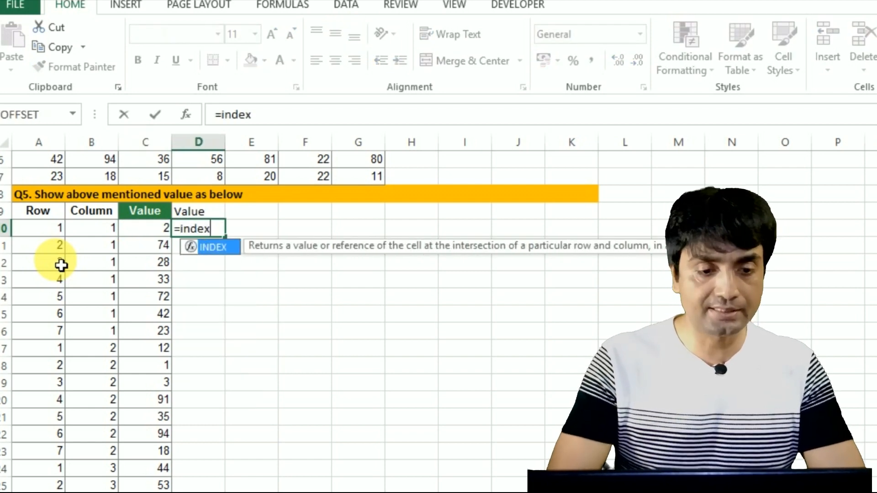
{"action": "key", "text": "Tab"}
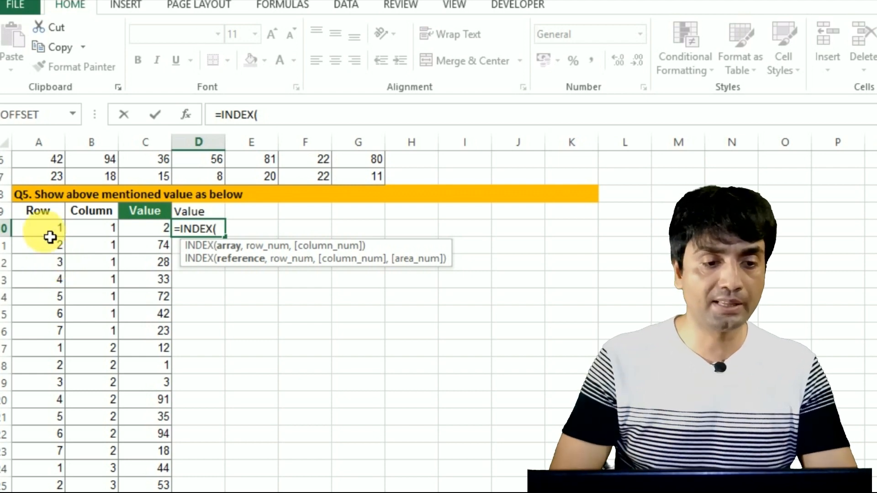
{"action": "left_click", "coordinate": [53, 165]}
{"action": "key", "text": "Up"}
{"action": "key", "text": "Up"}
{"action": "key", "text": "Up"}
{"action": "key", "text": "Up"}
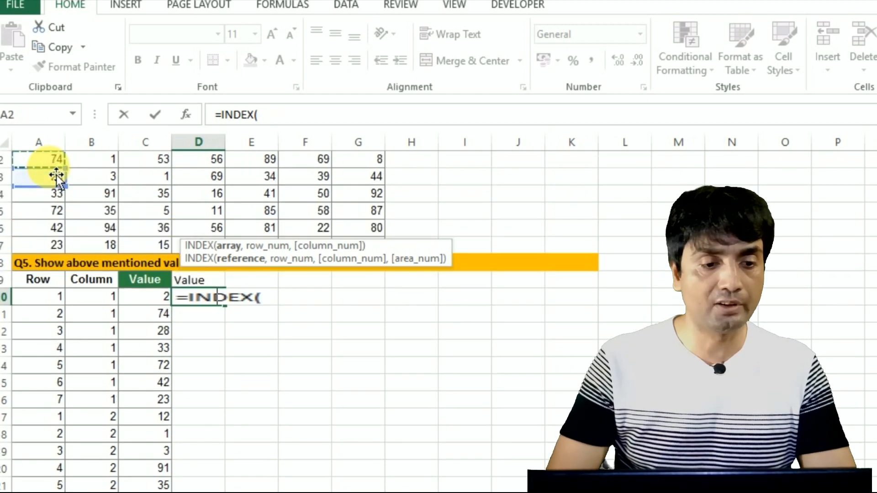
{"action": "key", "text": "Up"}
{"action": "key", "text": "ctrl+shift+Right"}
{"action": "key", "text": "ctrl+shift+Down"}
{"action": "key", "text": "F4"}
{"action": "type", "text": ","}
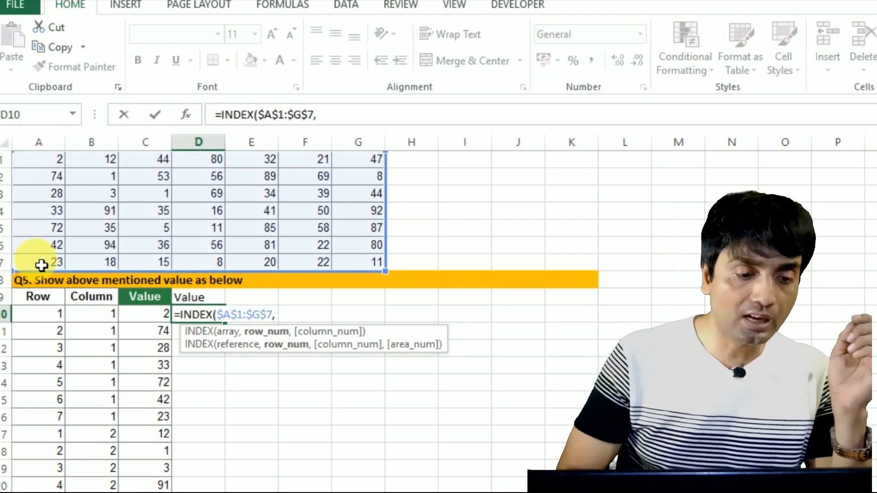
Complete the D10 INDEX formula with A10 as row number and B10 as column number, and fill it down the column.
{"action": "left_click", "coordinate": [46, 317]}
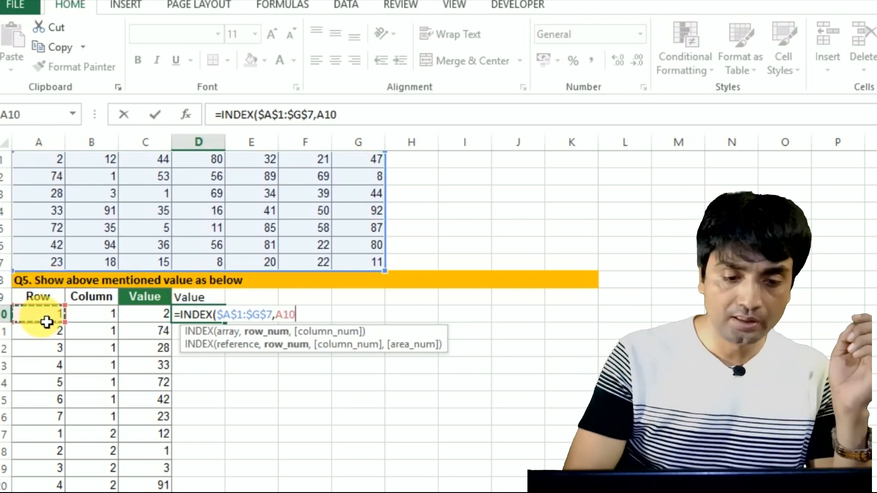
{"action": "type", "text": ","}
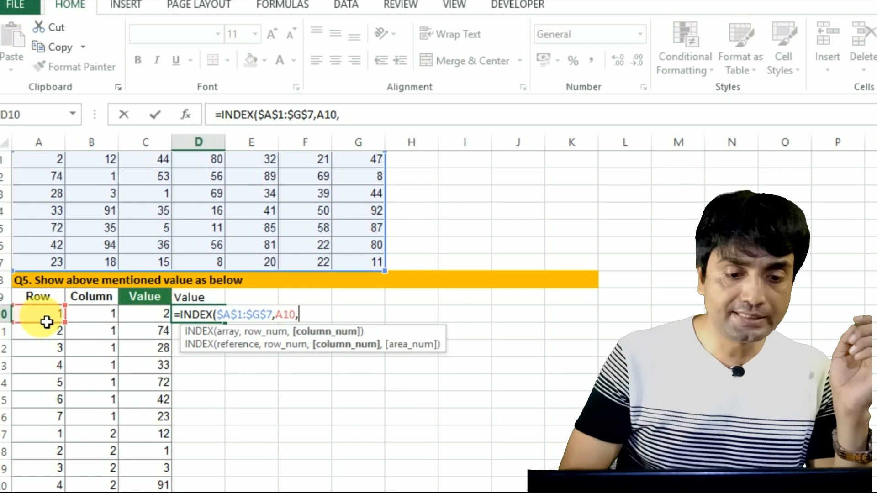
{"action": "left_click", "coordinate": [102, 312]}
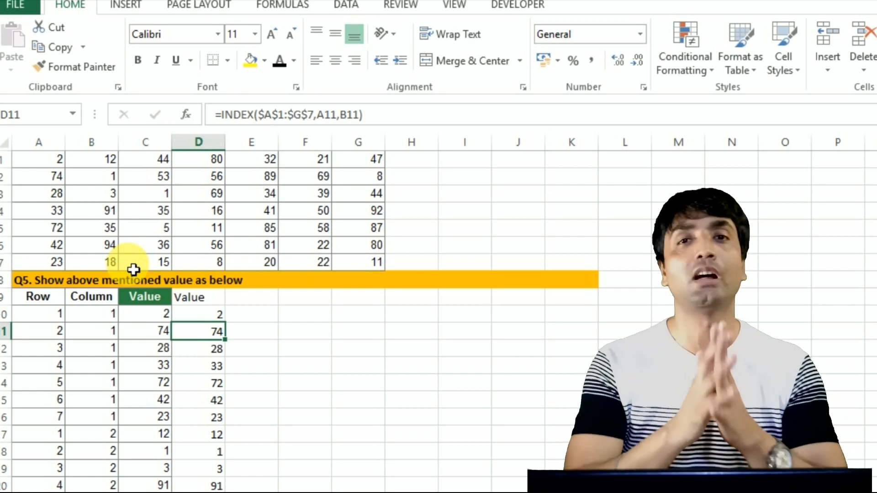
{"action": "right_click", "coordinate": [127, 264]}
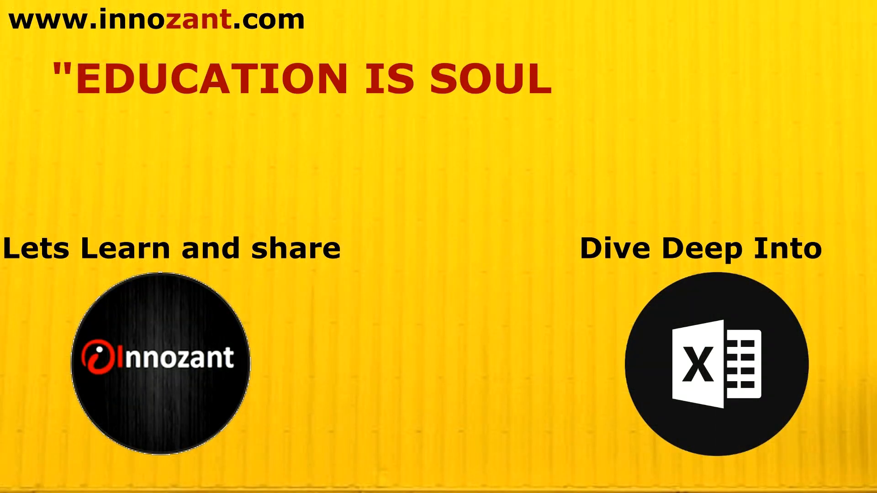